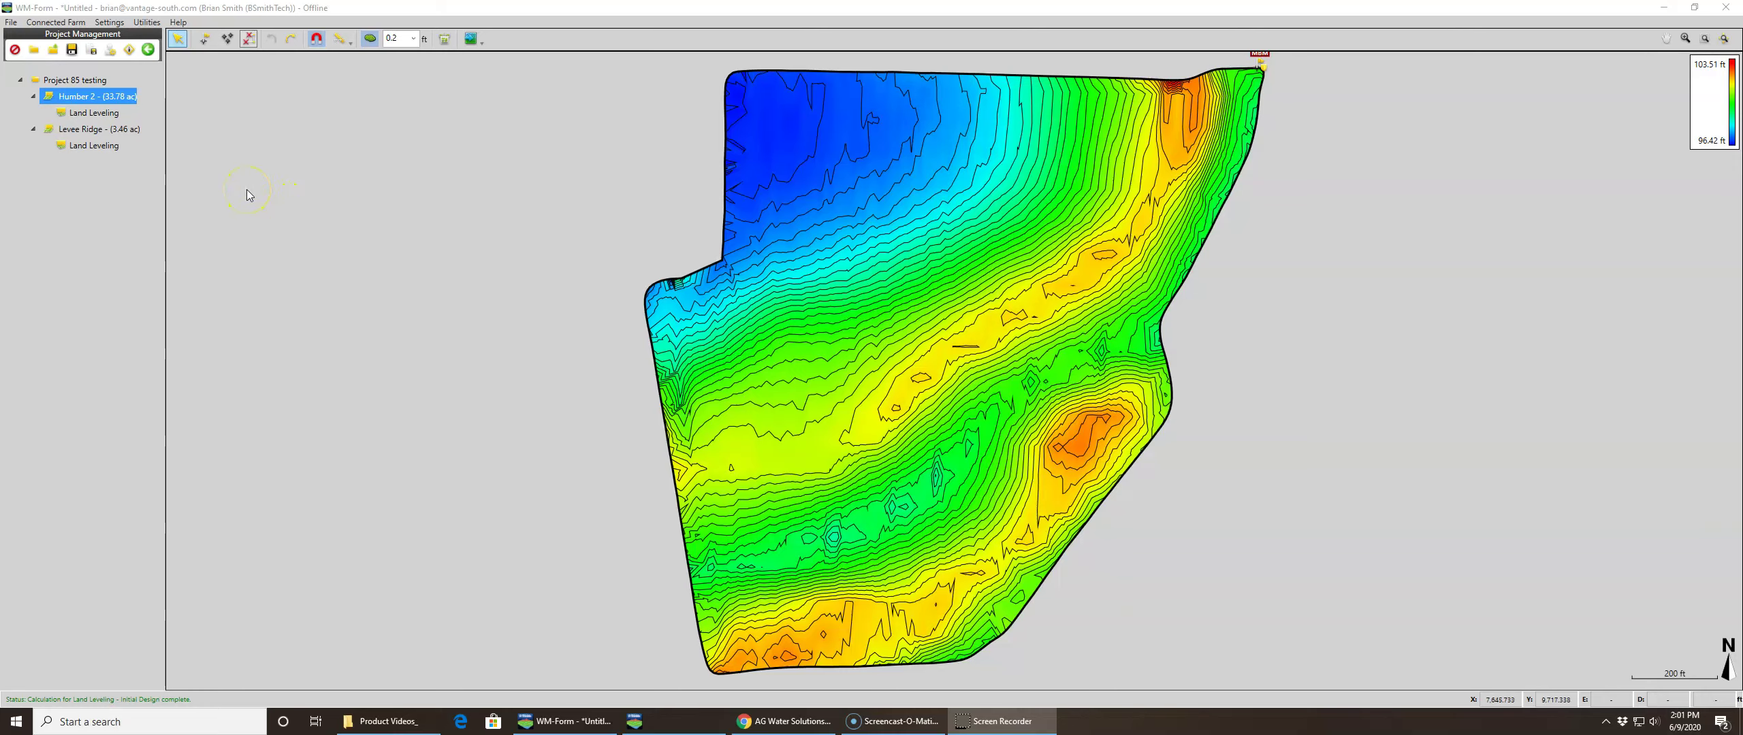
Add a new Drainage design to the Number 2 field from its right-click menu
right_click(86, 100)
mouse_move(106, 111)
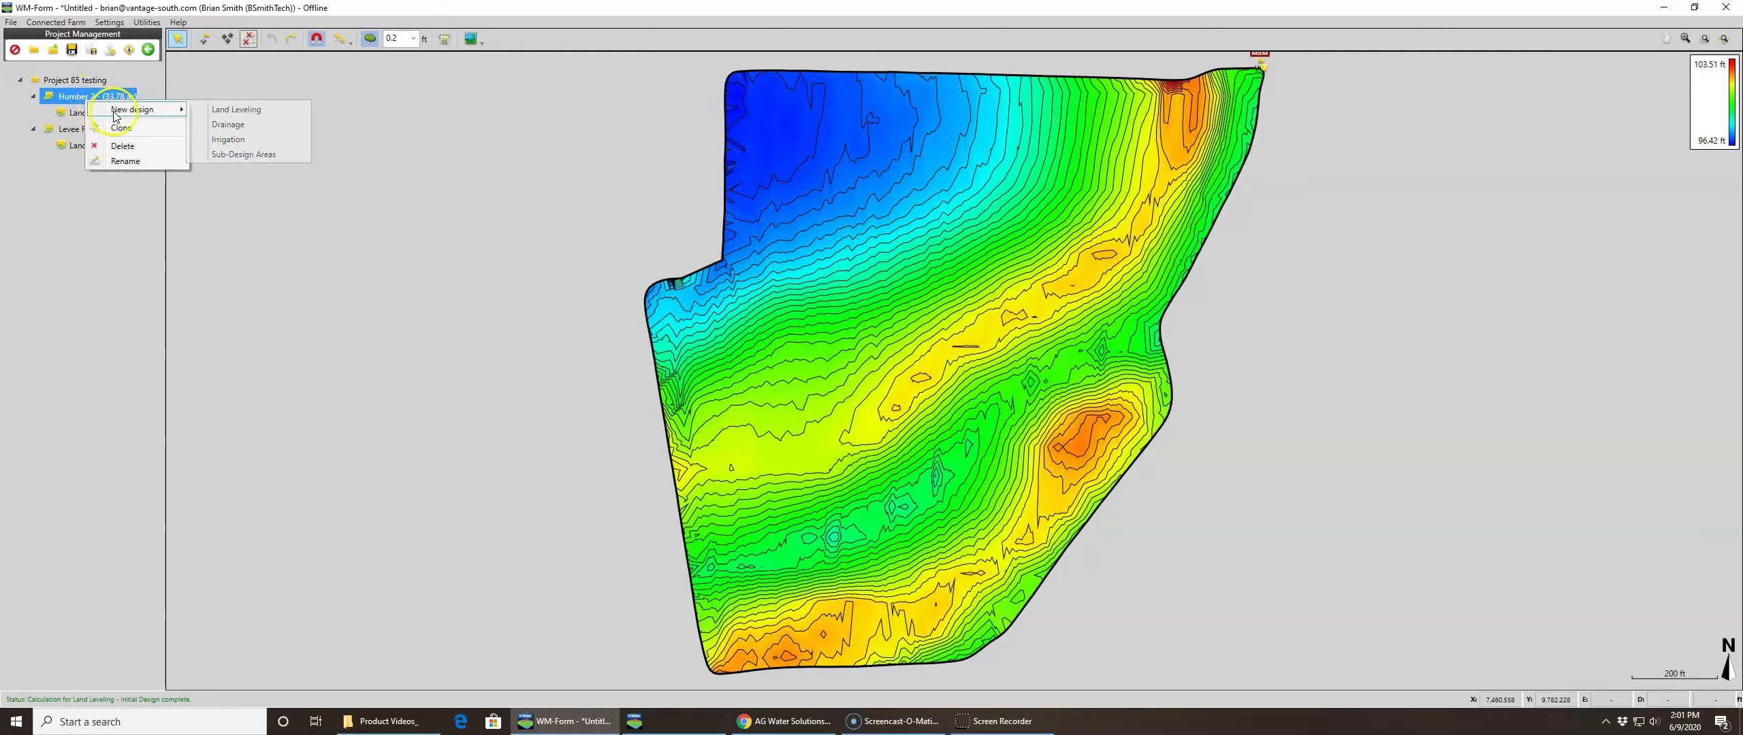
left_click(228, 124)
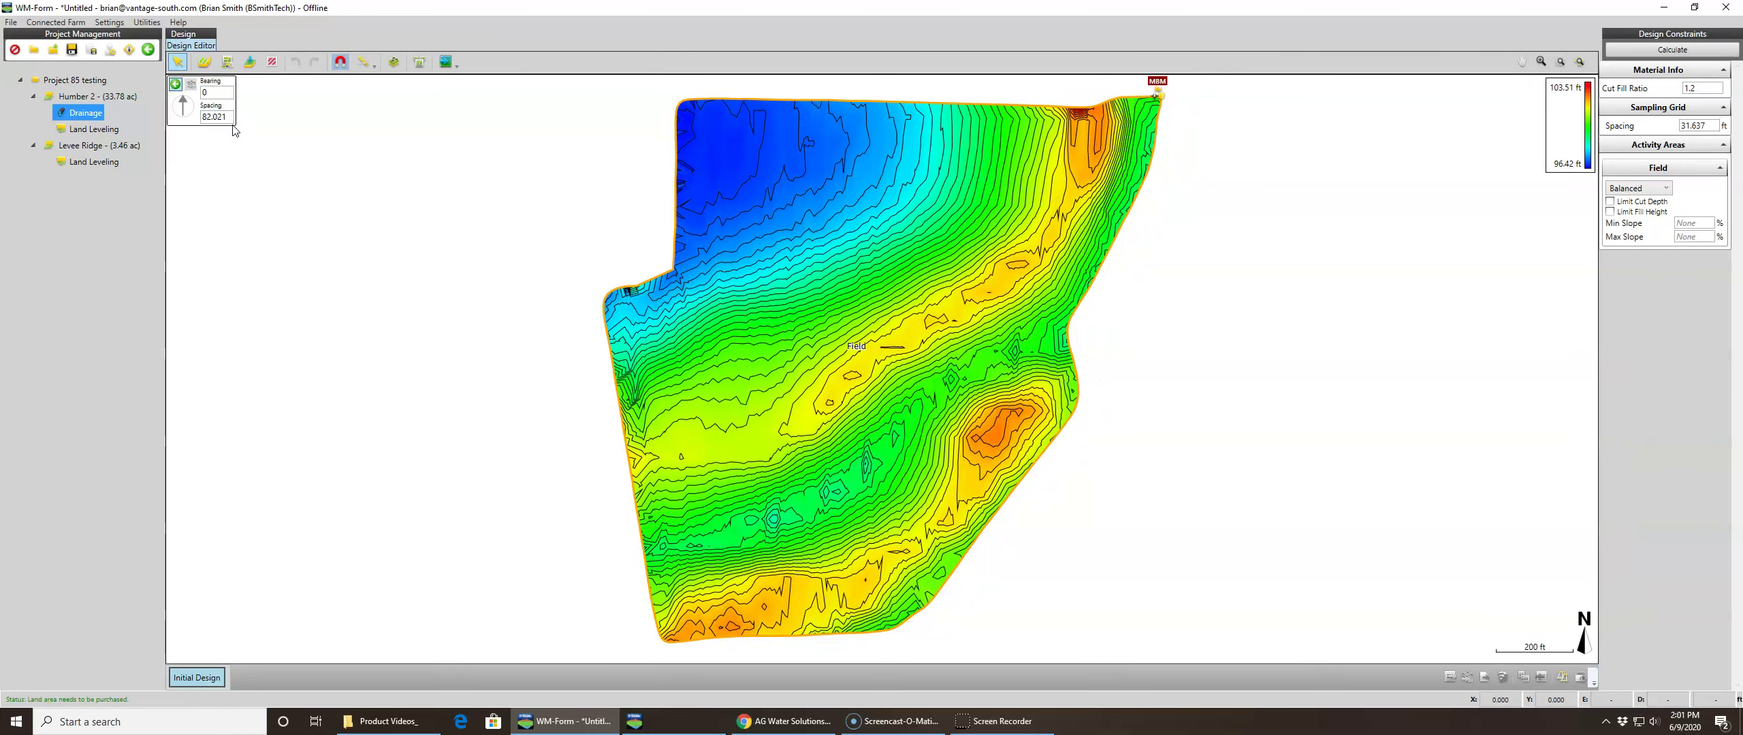
Show aerial imagery behind the contour map and open the Editor Settings display dialog
left_click(442, 66)
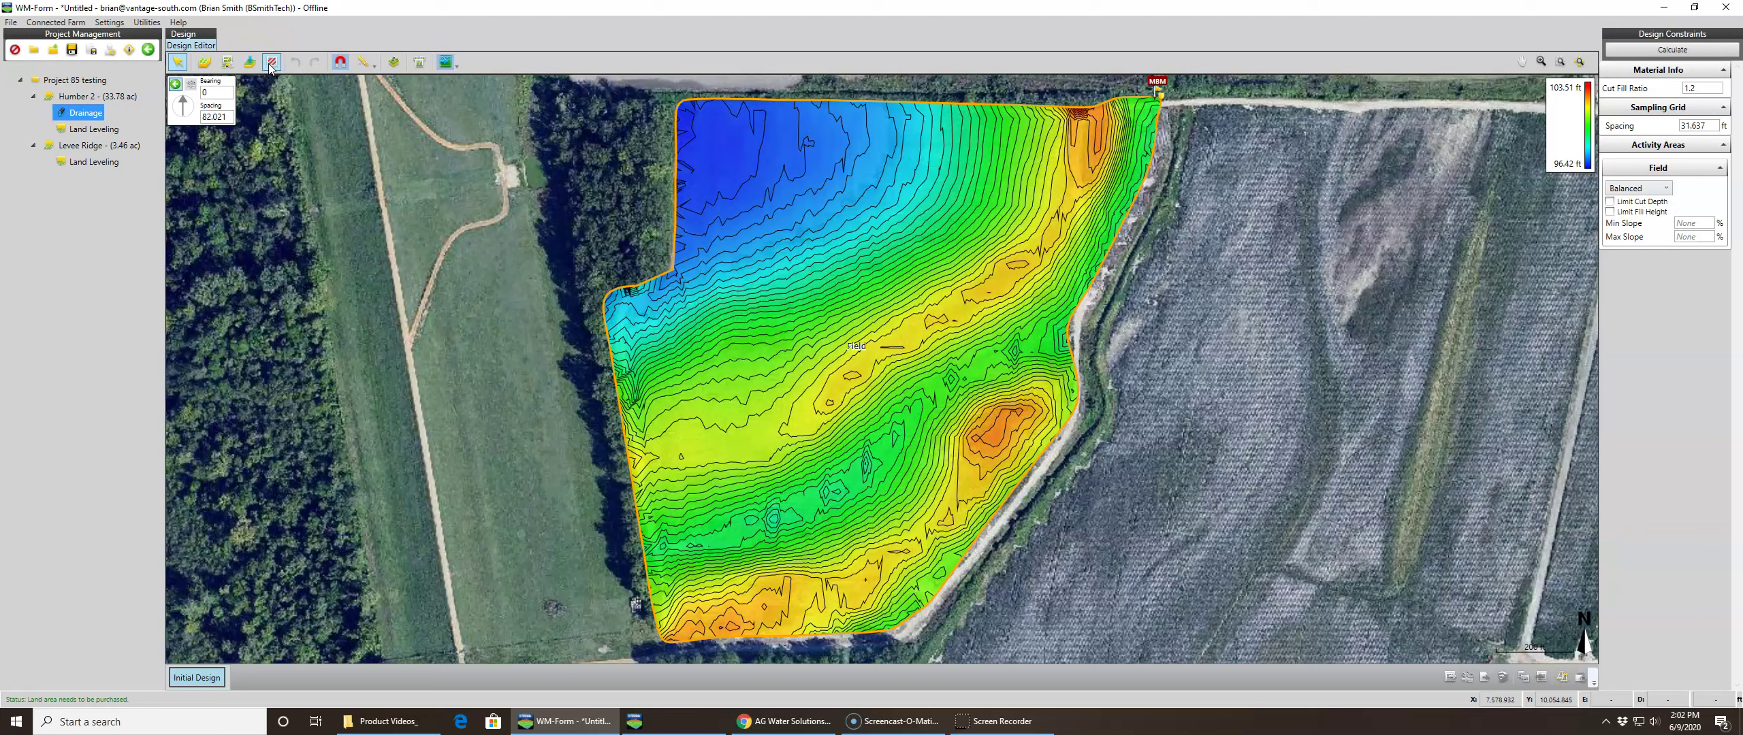
left_click(377, 65)
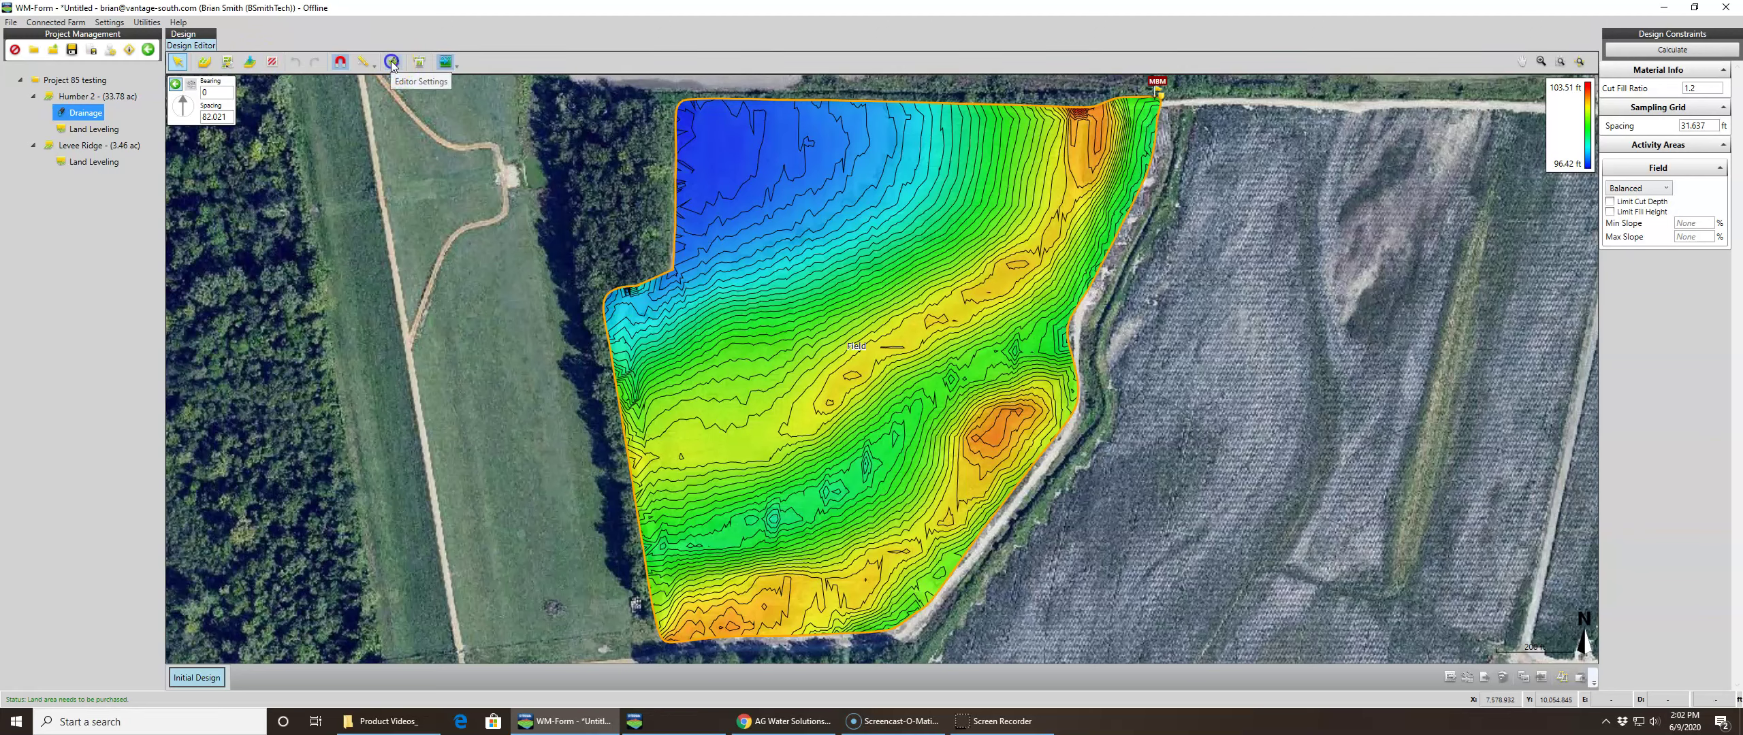
left_click(393, 62)
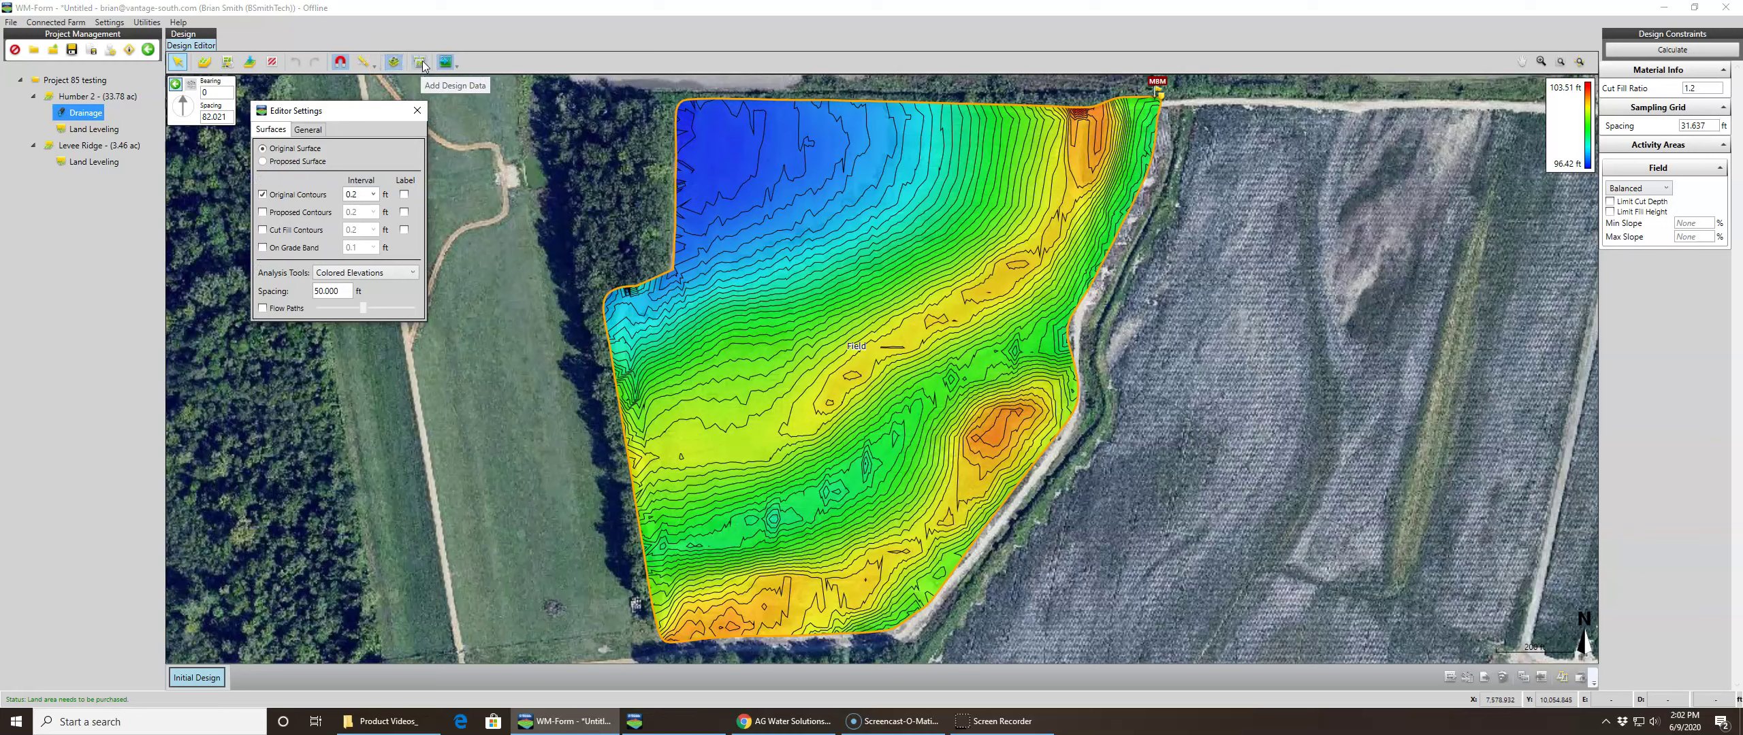
left_click(411, 62)
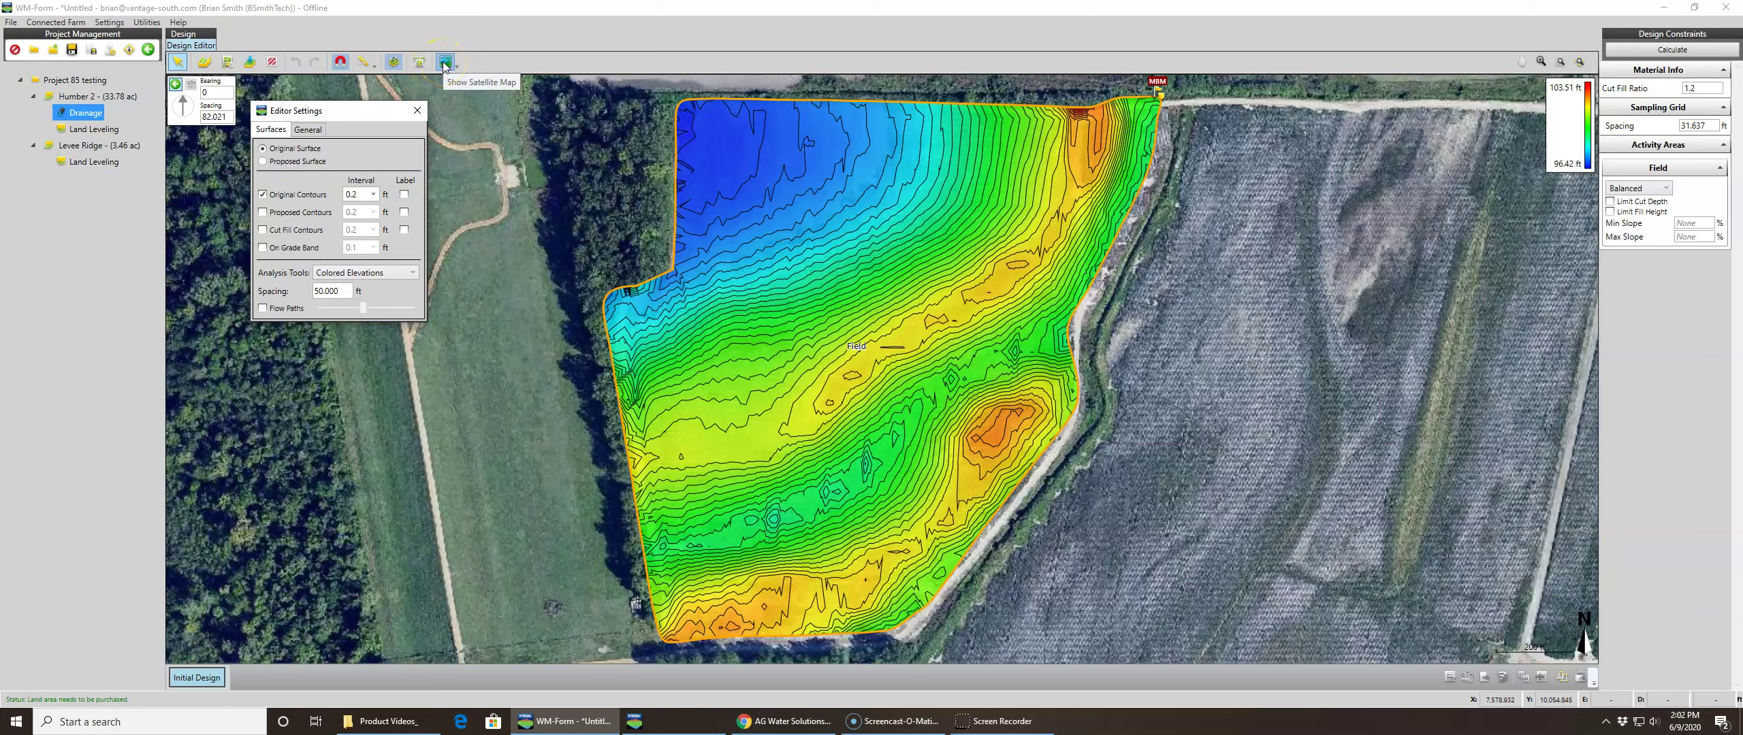
left_click(366, 116)
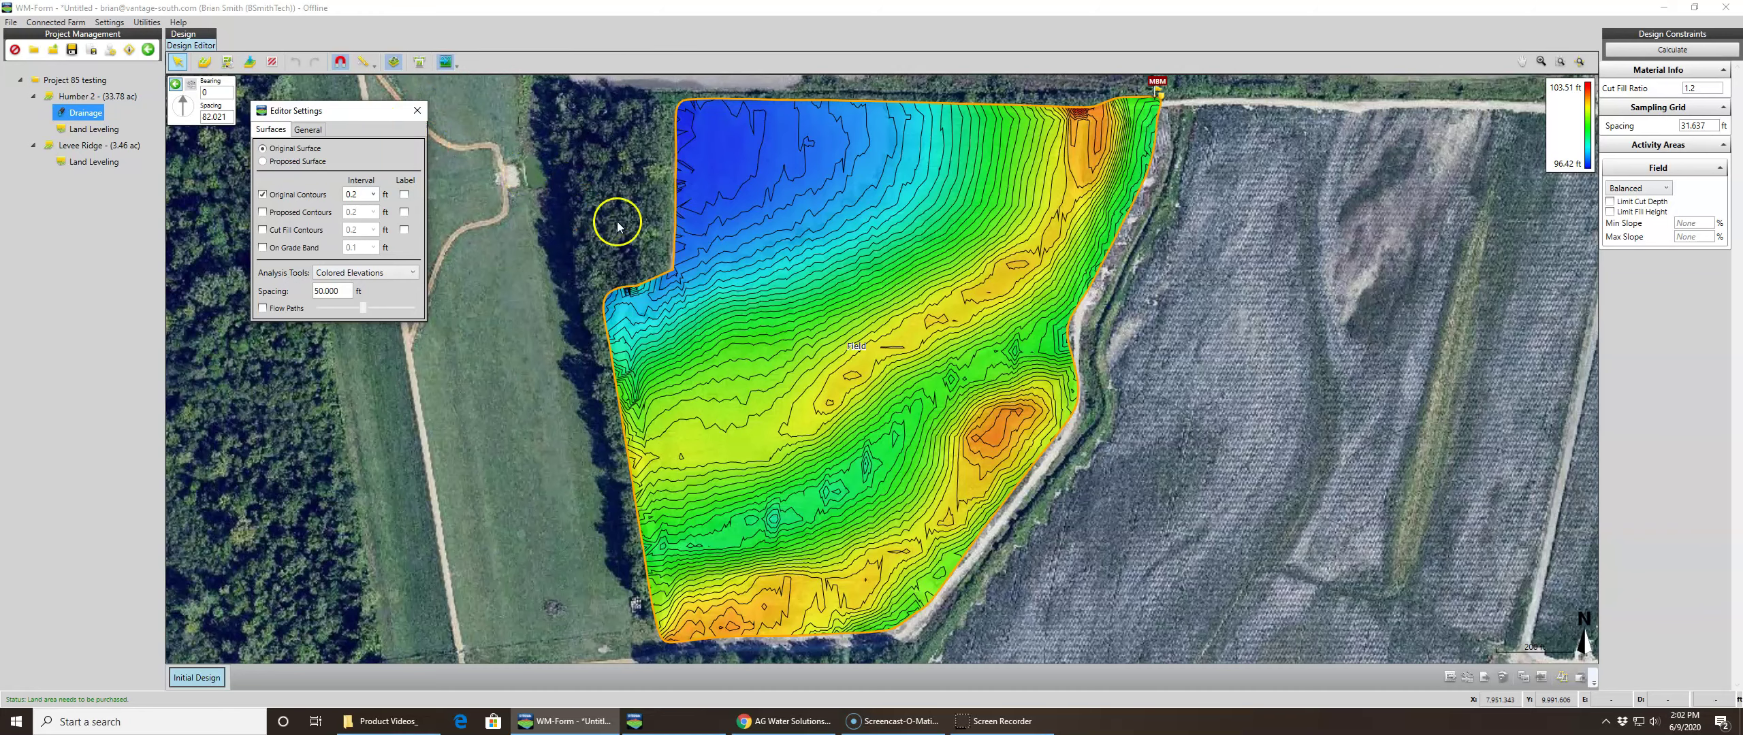
Set Min Slope to 0.2 and Sampling Grid Spacing to 50, then calculate the Initial Design
left_click(729, 249)
left_click(1697, 224)
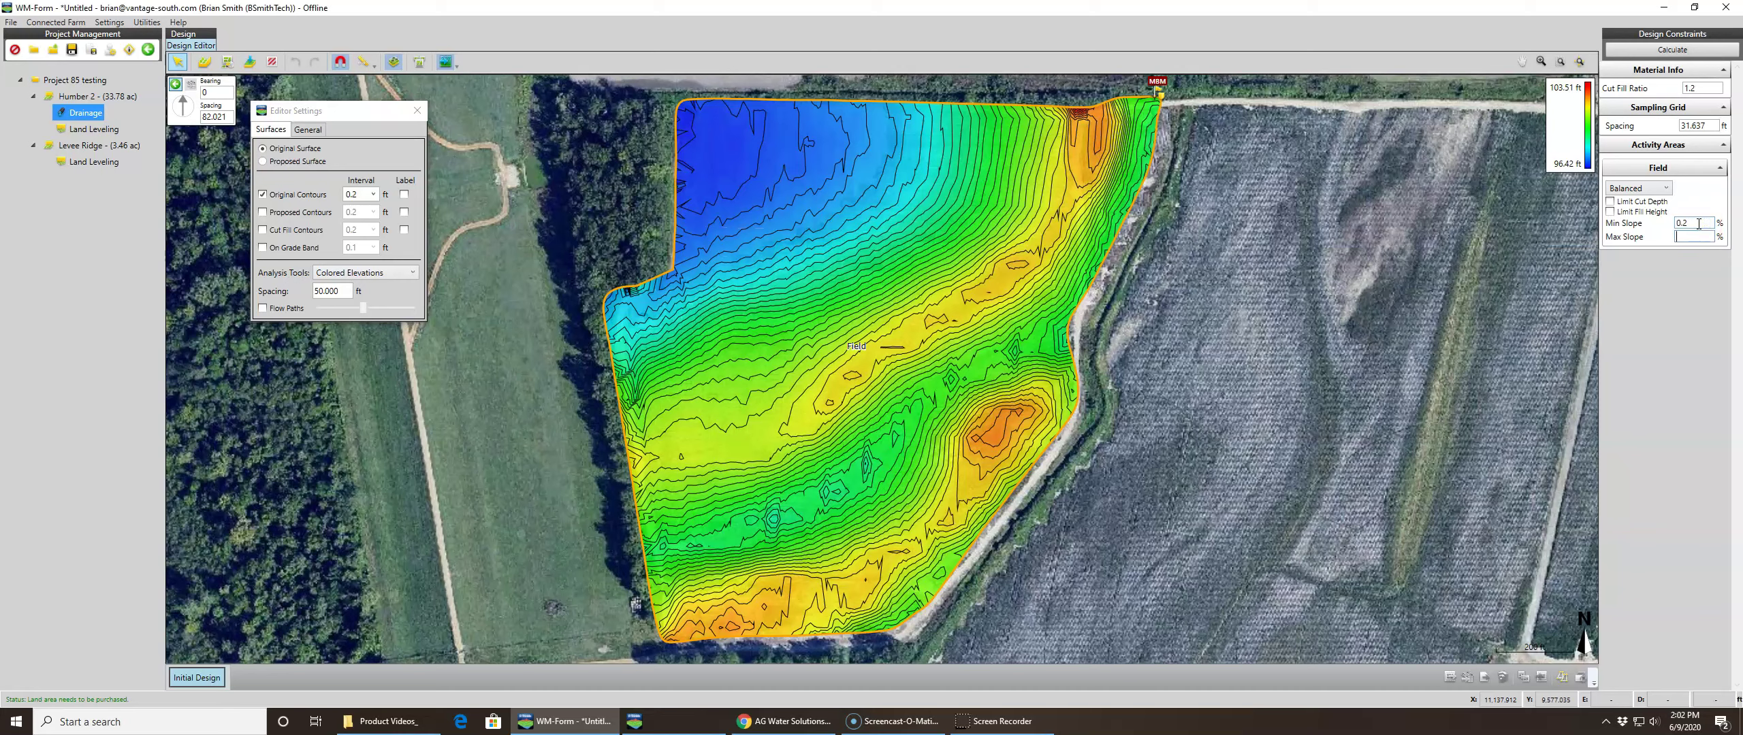
key("Tab")
left_click(1616, 128)
left_click_drag(1714, 125, 1682, 128)
double_click(1707, 127)
type("50")
left_click(1680, 51)
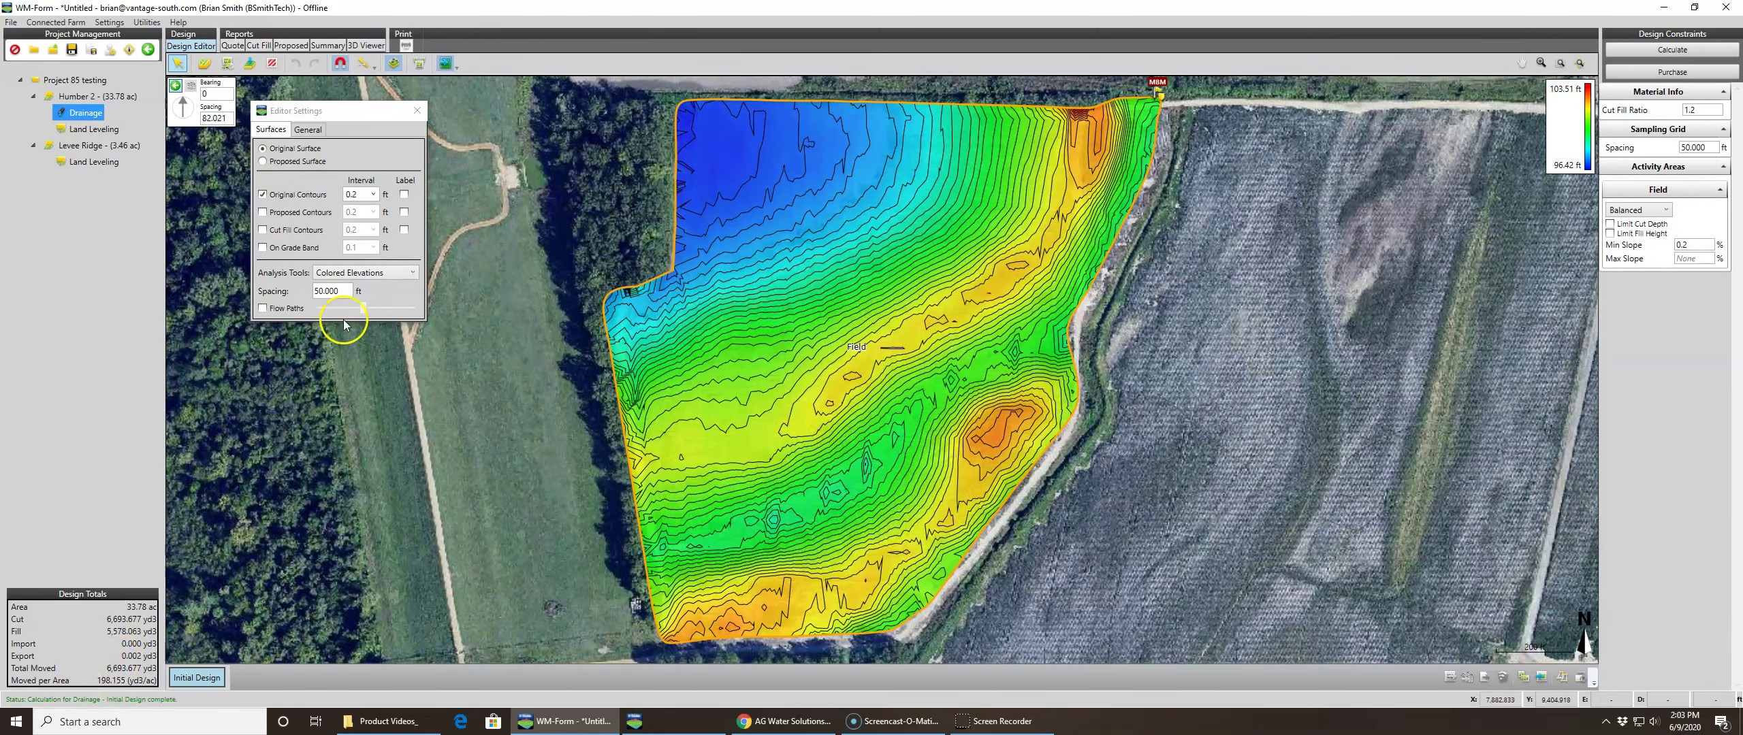
Colour the map by Proposed Surface, showing proposed contours with original contours turned off
left_click(270, 213)
left_click(265, 196)
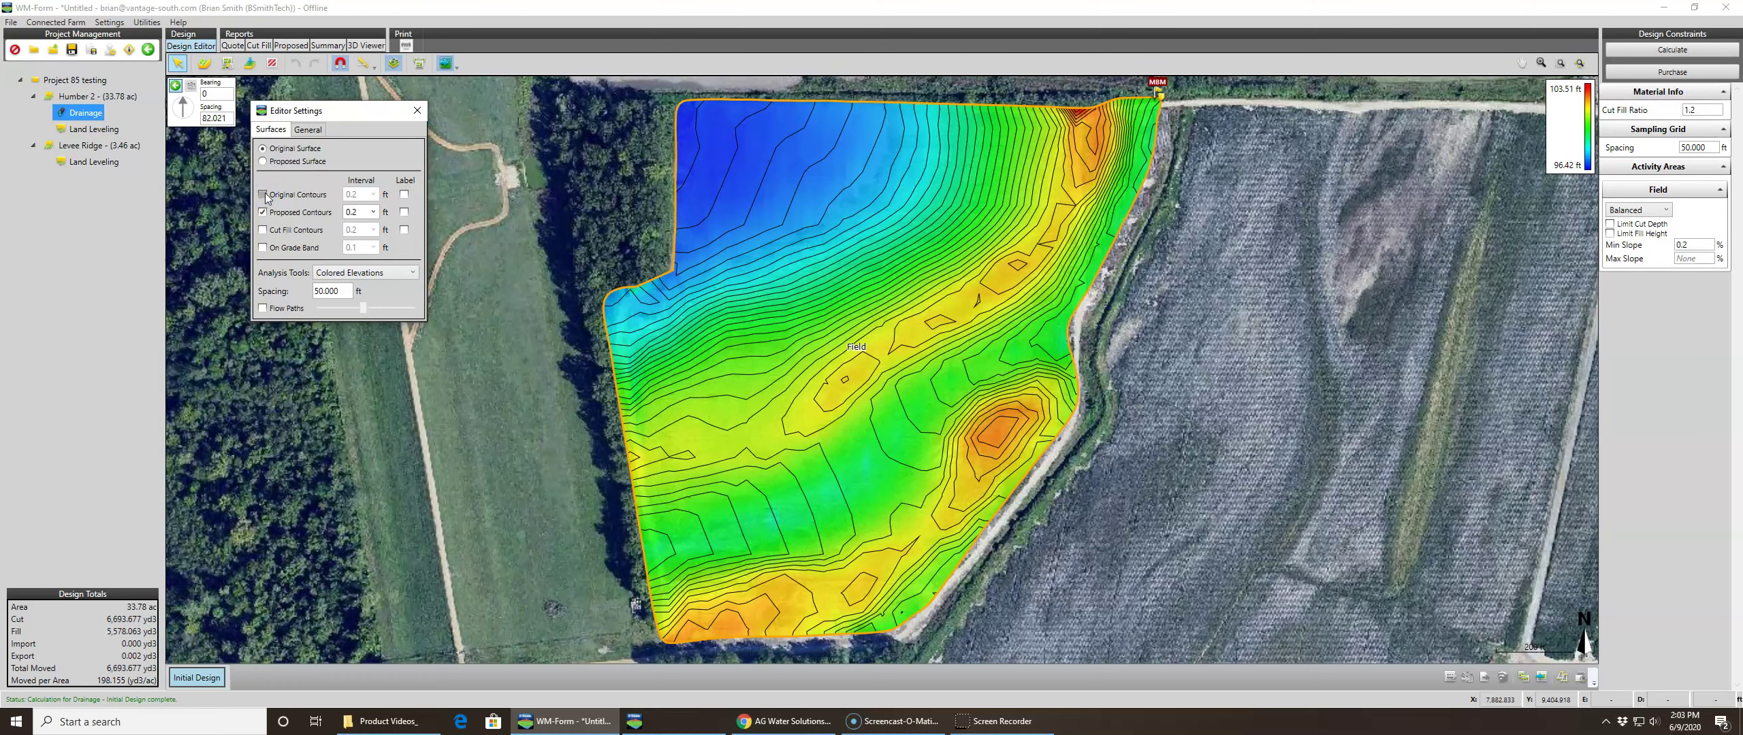
left_click(264, 161)
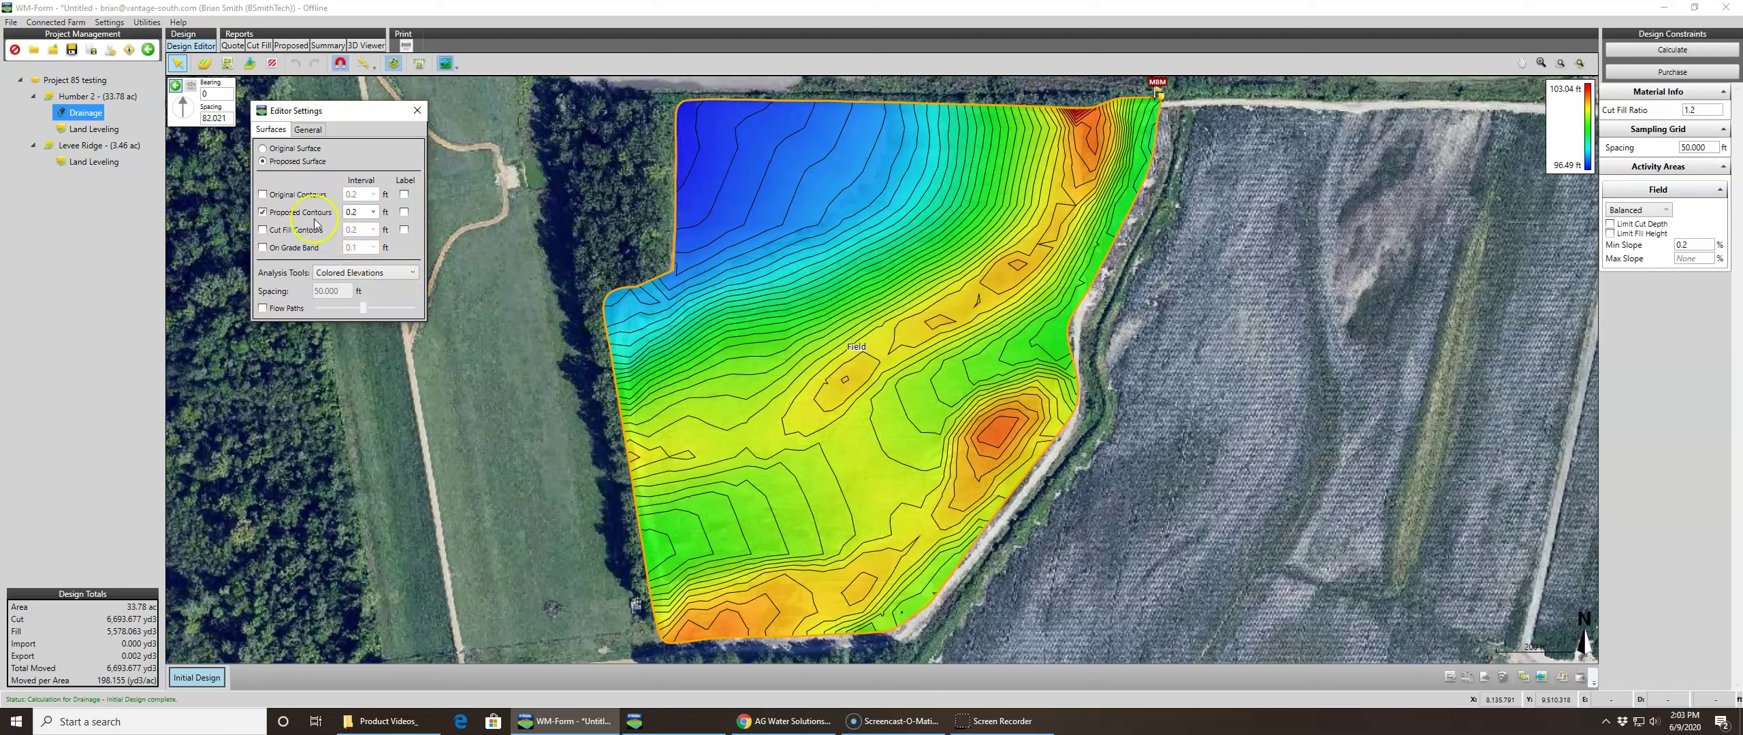
left_click(263, 194)
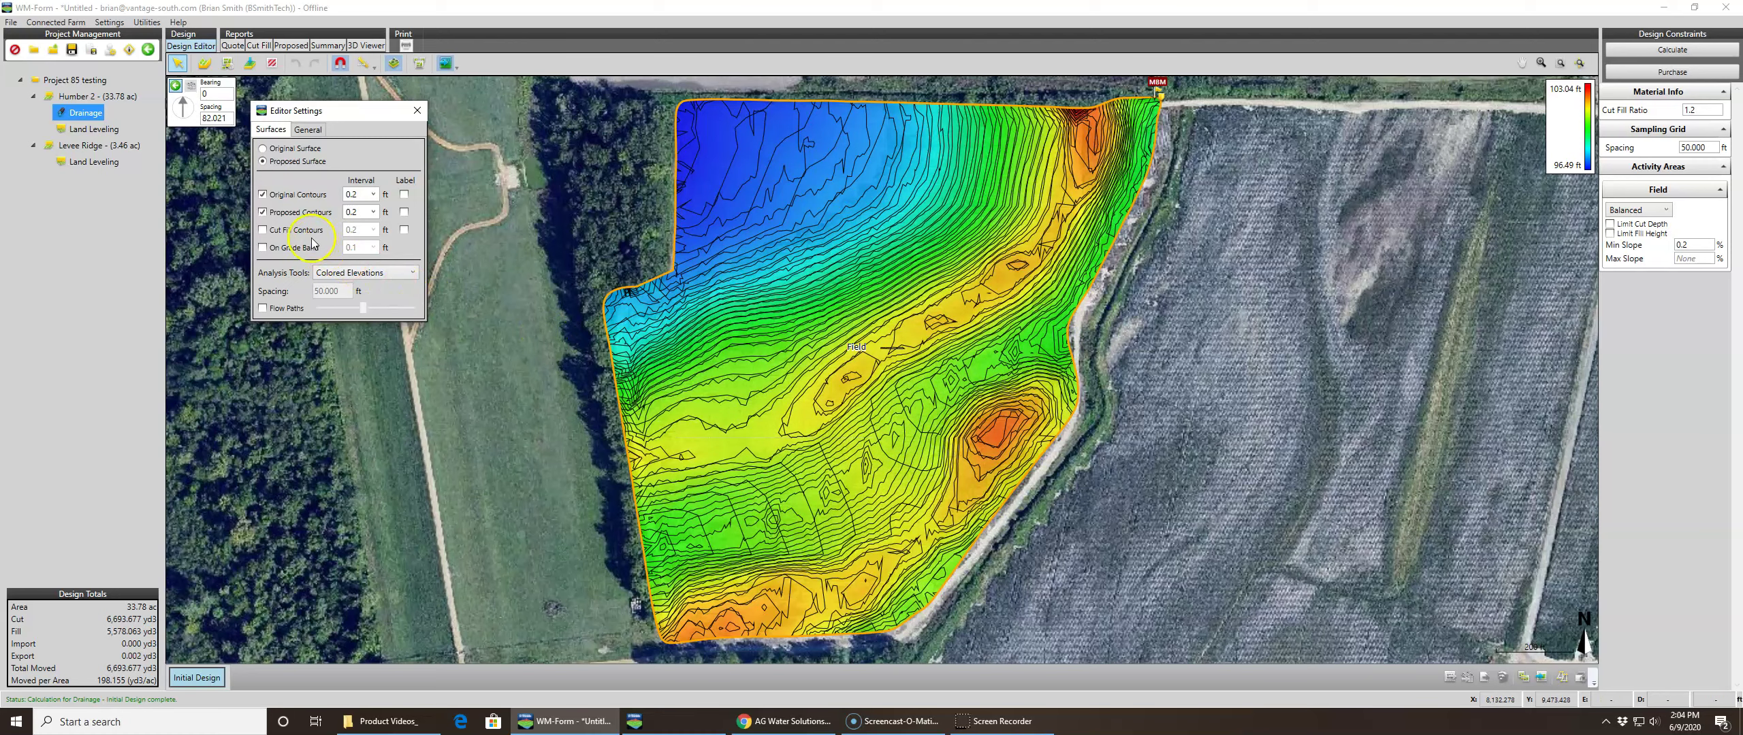
left_click(263, 195)
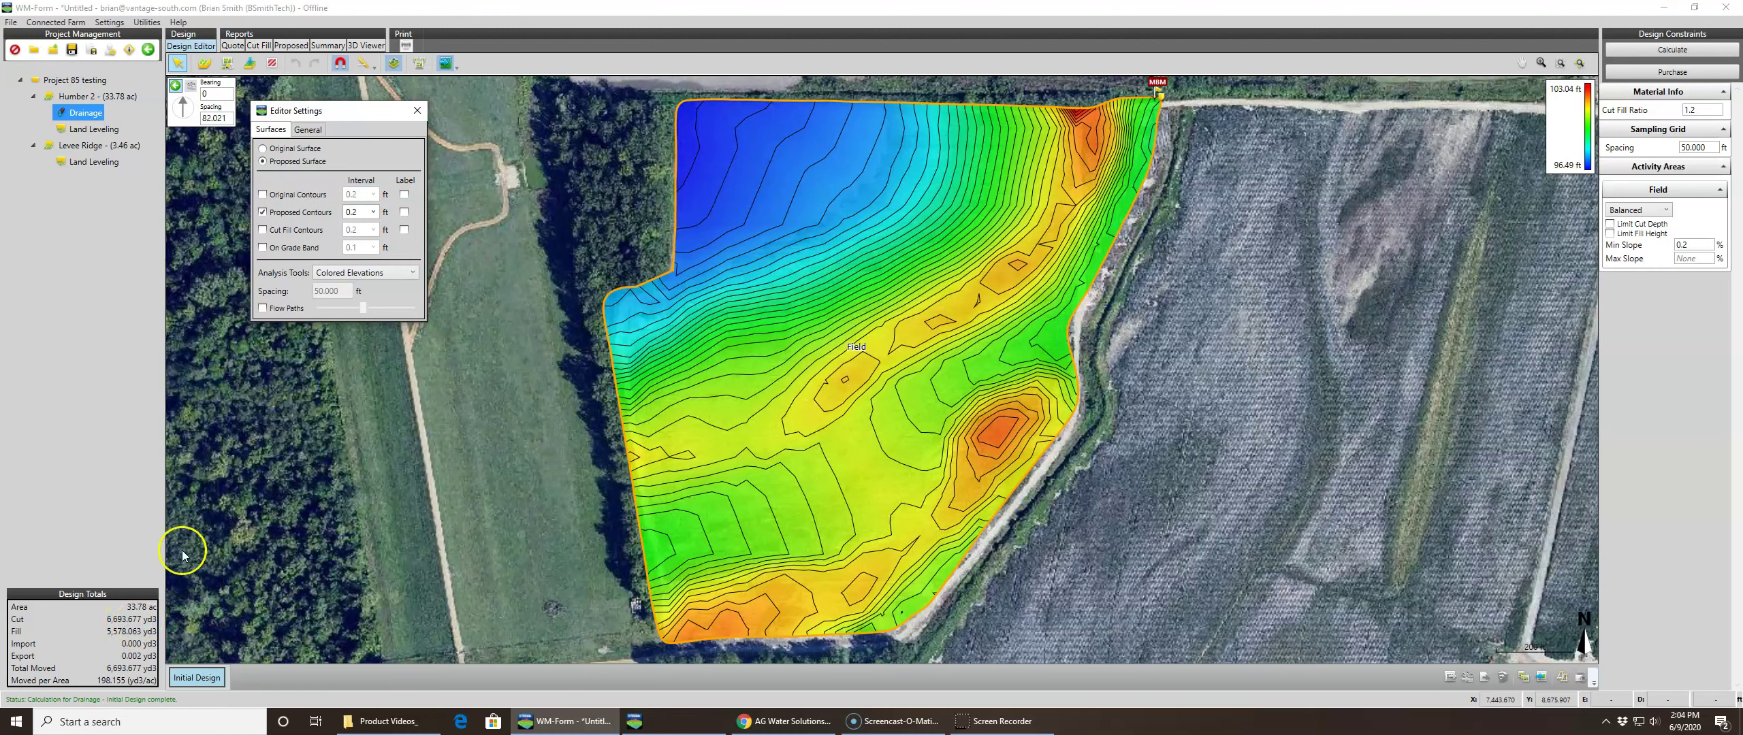
Switch Analysis Tools to Cut Fill and show cut-fill contours instead of proposed contours
left_click(356, 274)
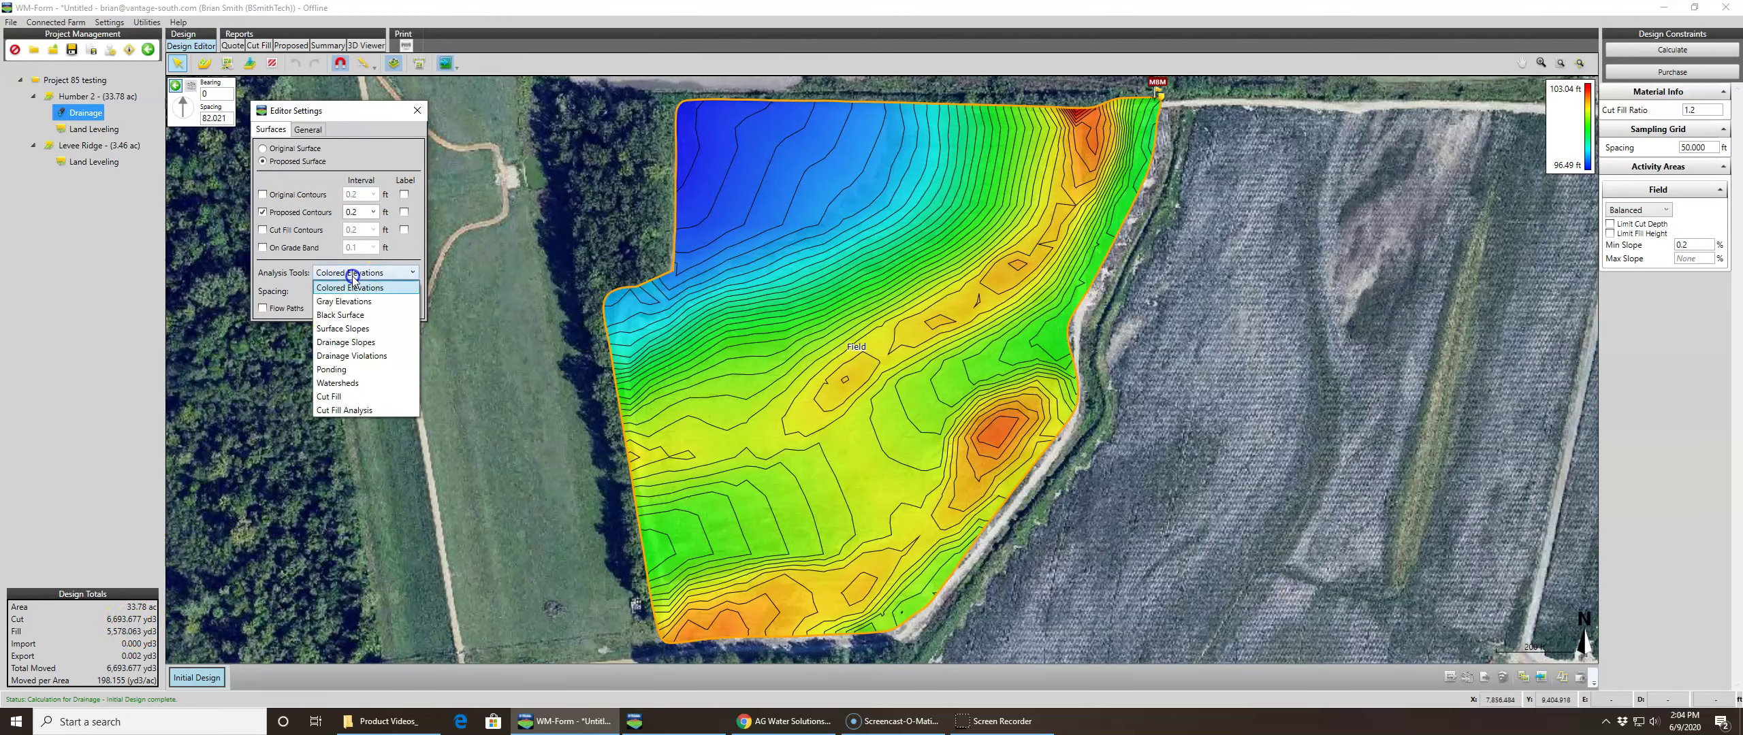
left_click(362, 397)
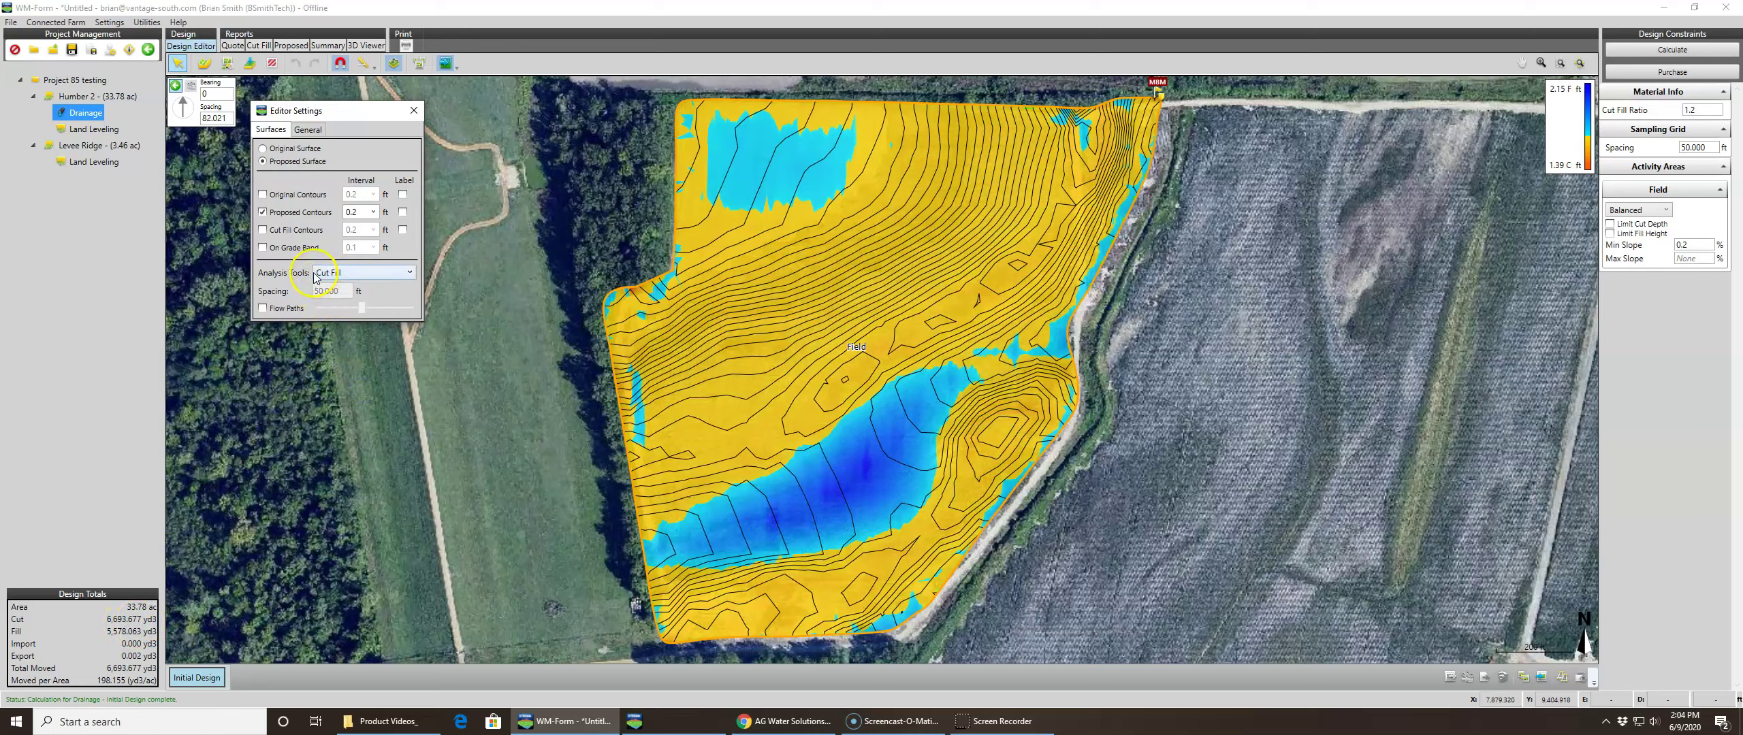
left_click(263, 230)
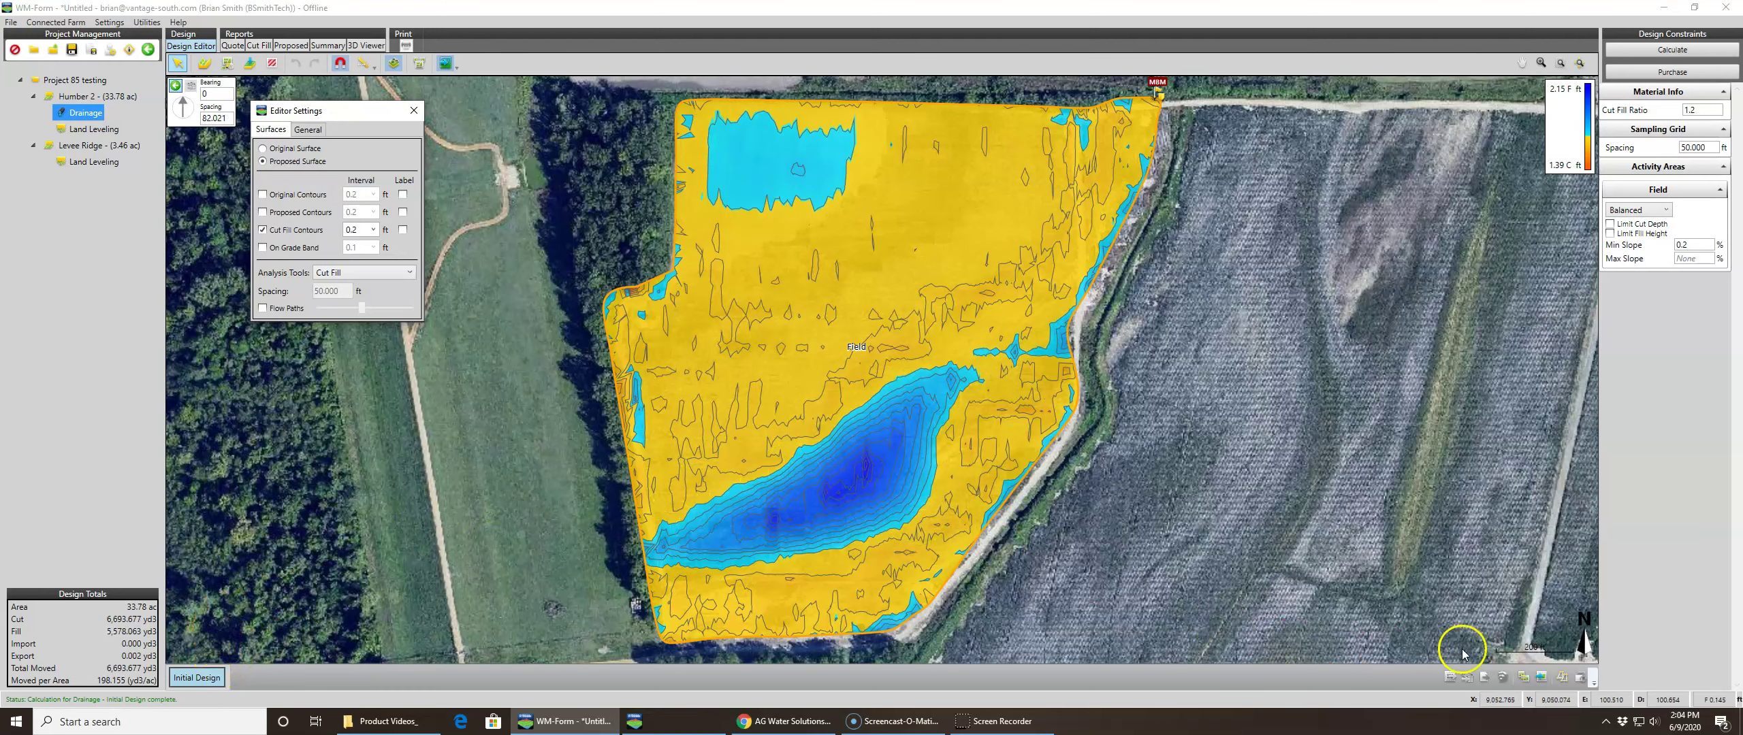
Clone the Initial Design and name the copy 'Option 2'
left_click(1563, 678)
left_click(930, 338)
left_click_drag(930, 338, 804, 345)
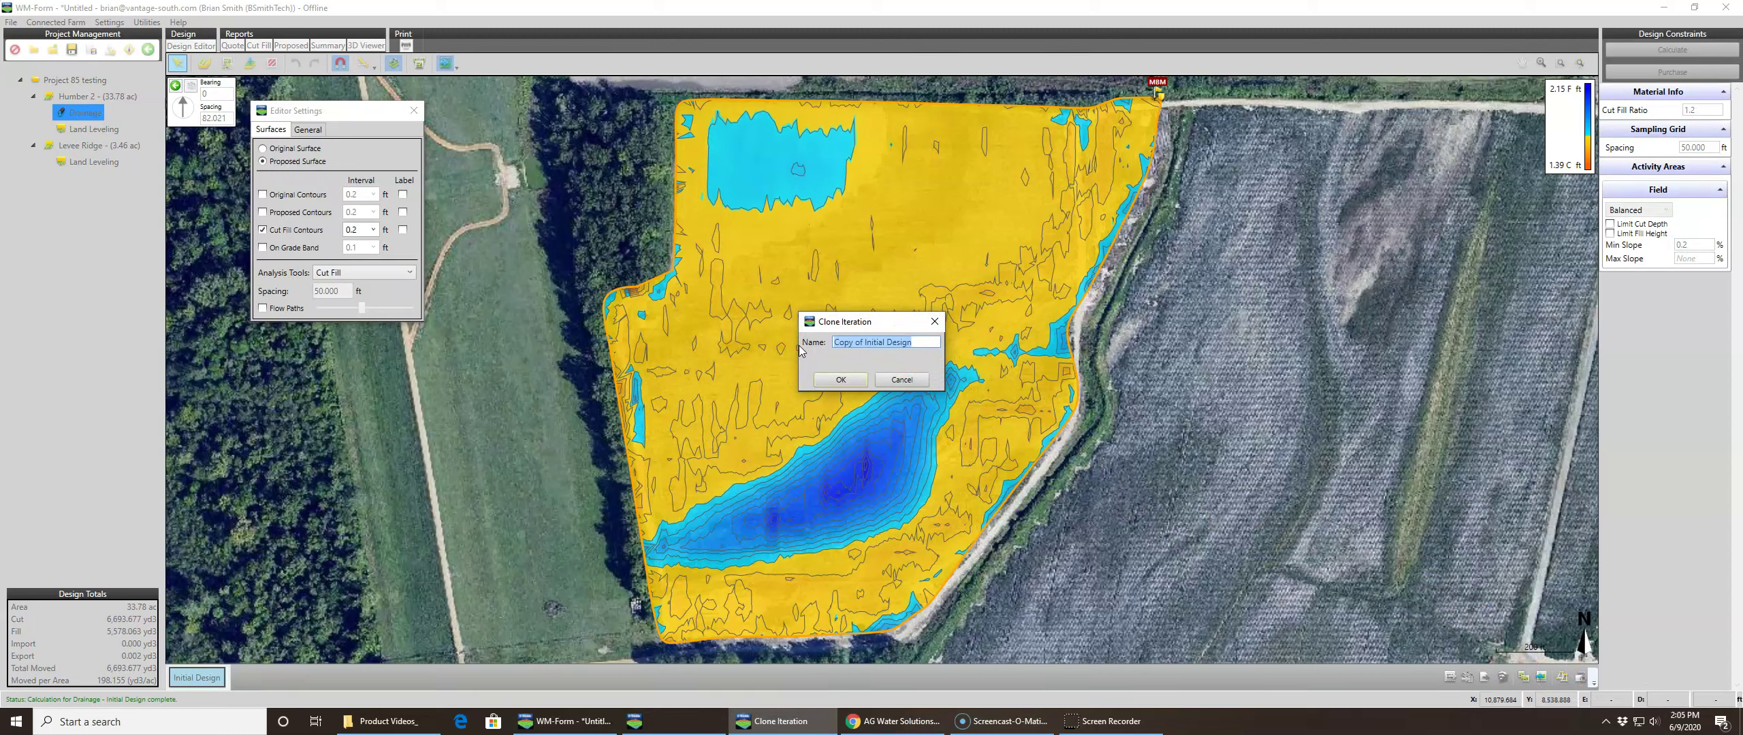
type("t")
left_click(838, 379)
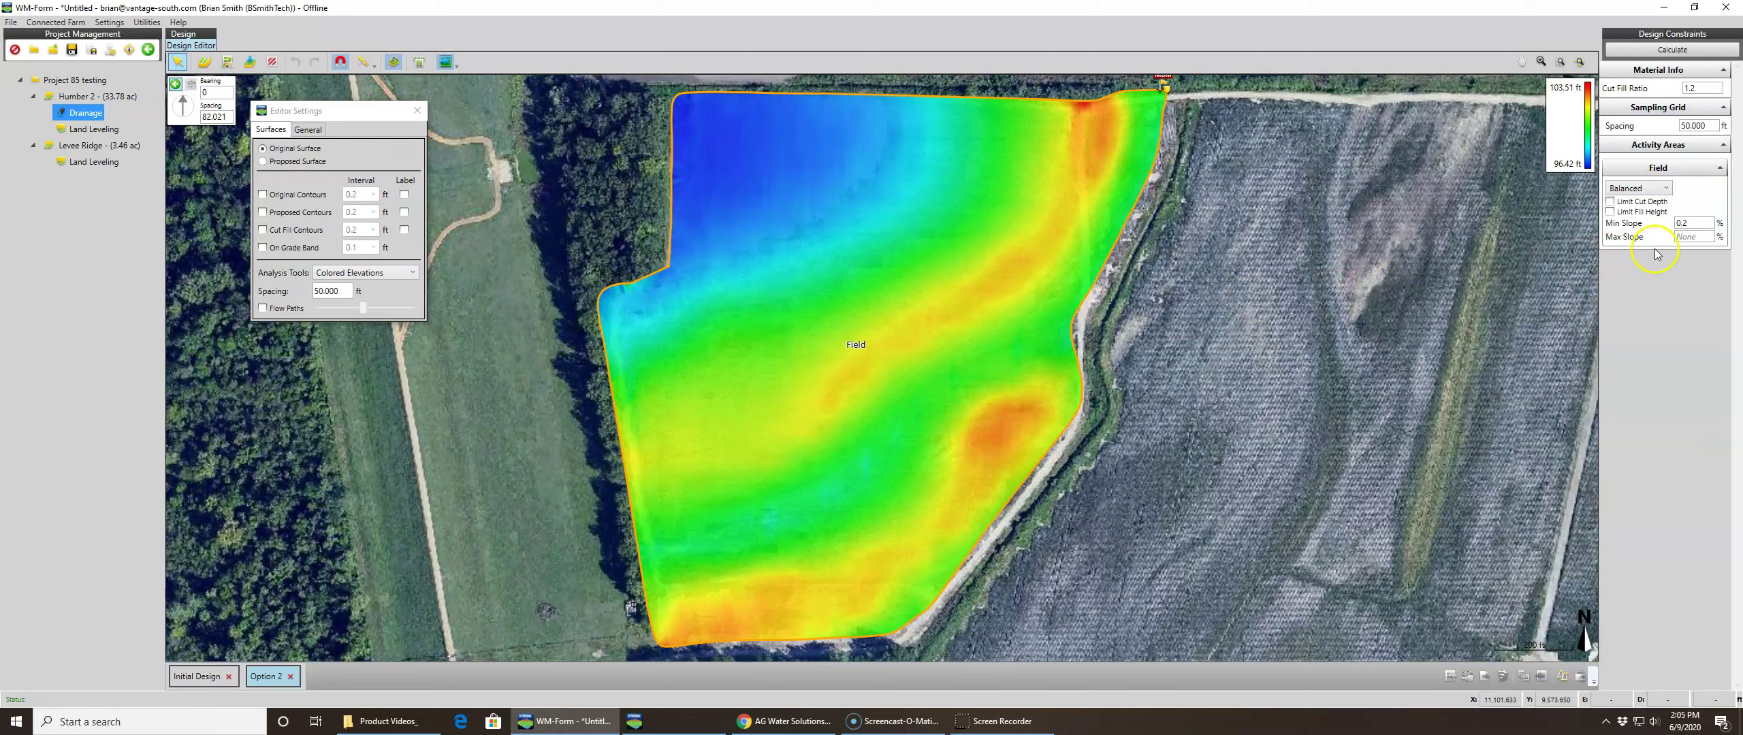
Calculate Option 2 with 0.3% minimum slope and 20 ft grid spacing, then return to Initial Design
left_click(1683, 221)
type("3")
left_click_drag(1708, 129, 1681, 132)
type("20")
left_click(1656, 52)
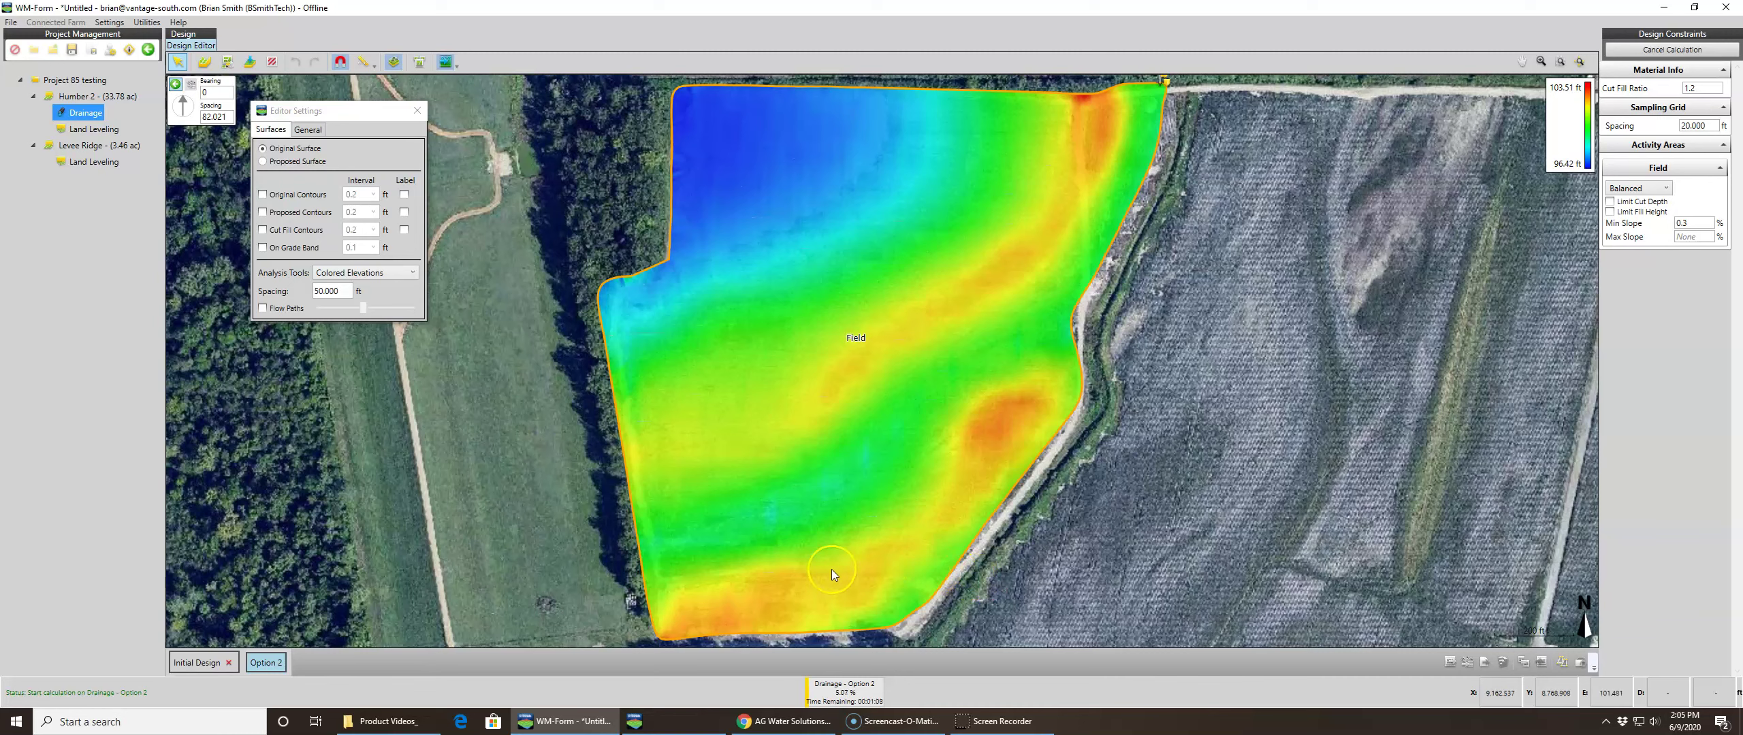
left_click(197, 663)
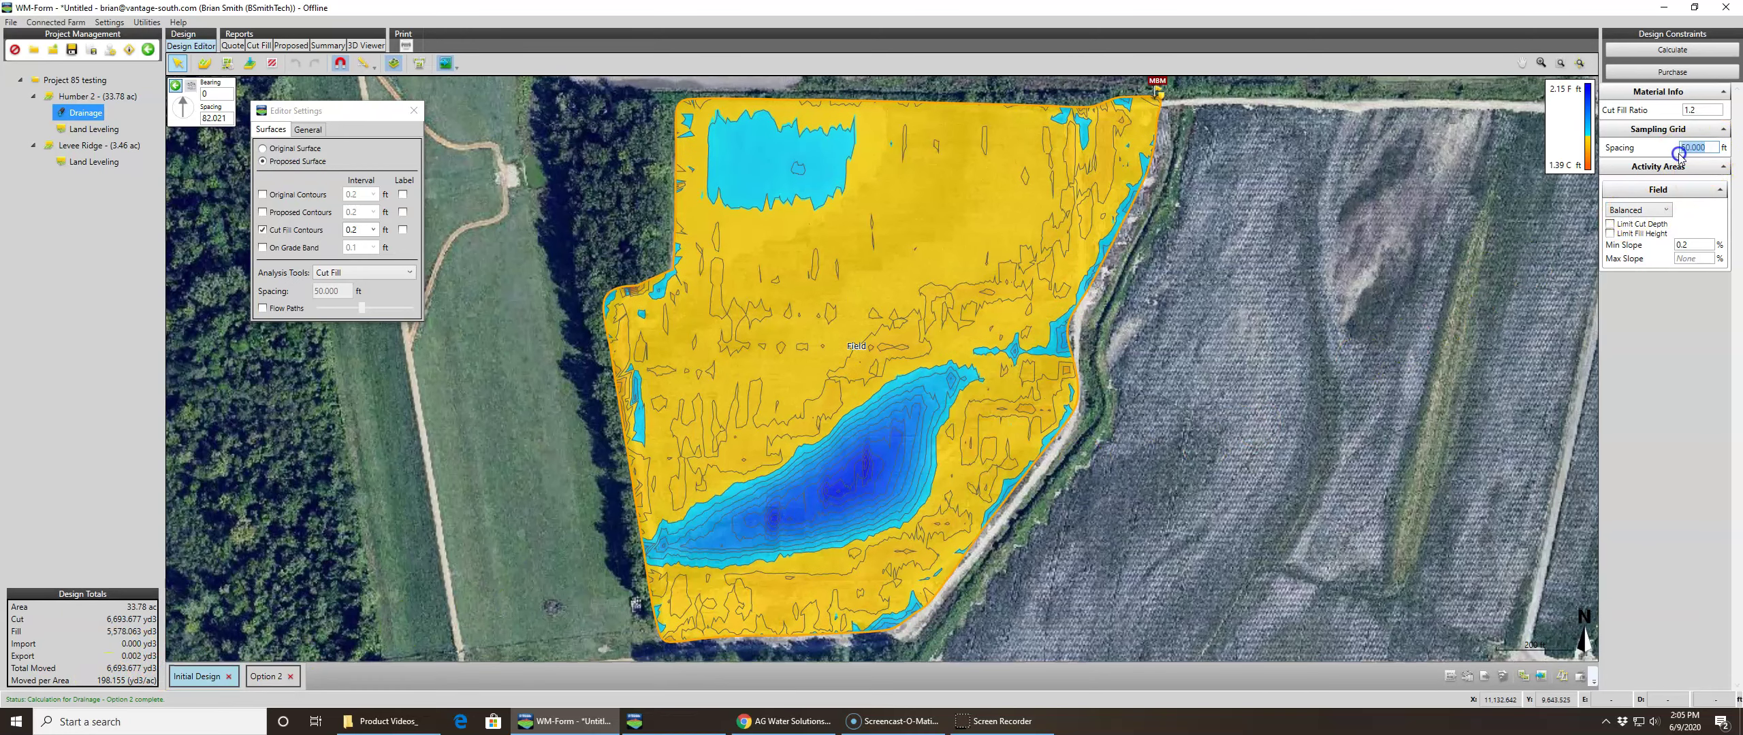
Recalculate Initial Design at 20 ft, then show Option 2's proposed contours, keeping the field Balanced
left_click(1672, 50)
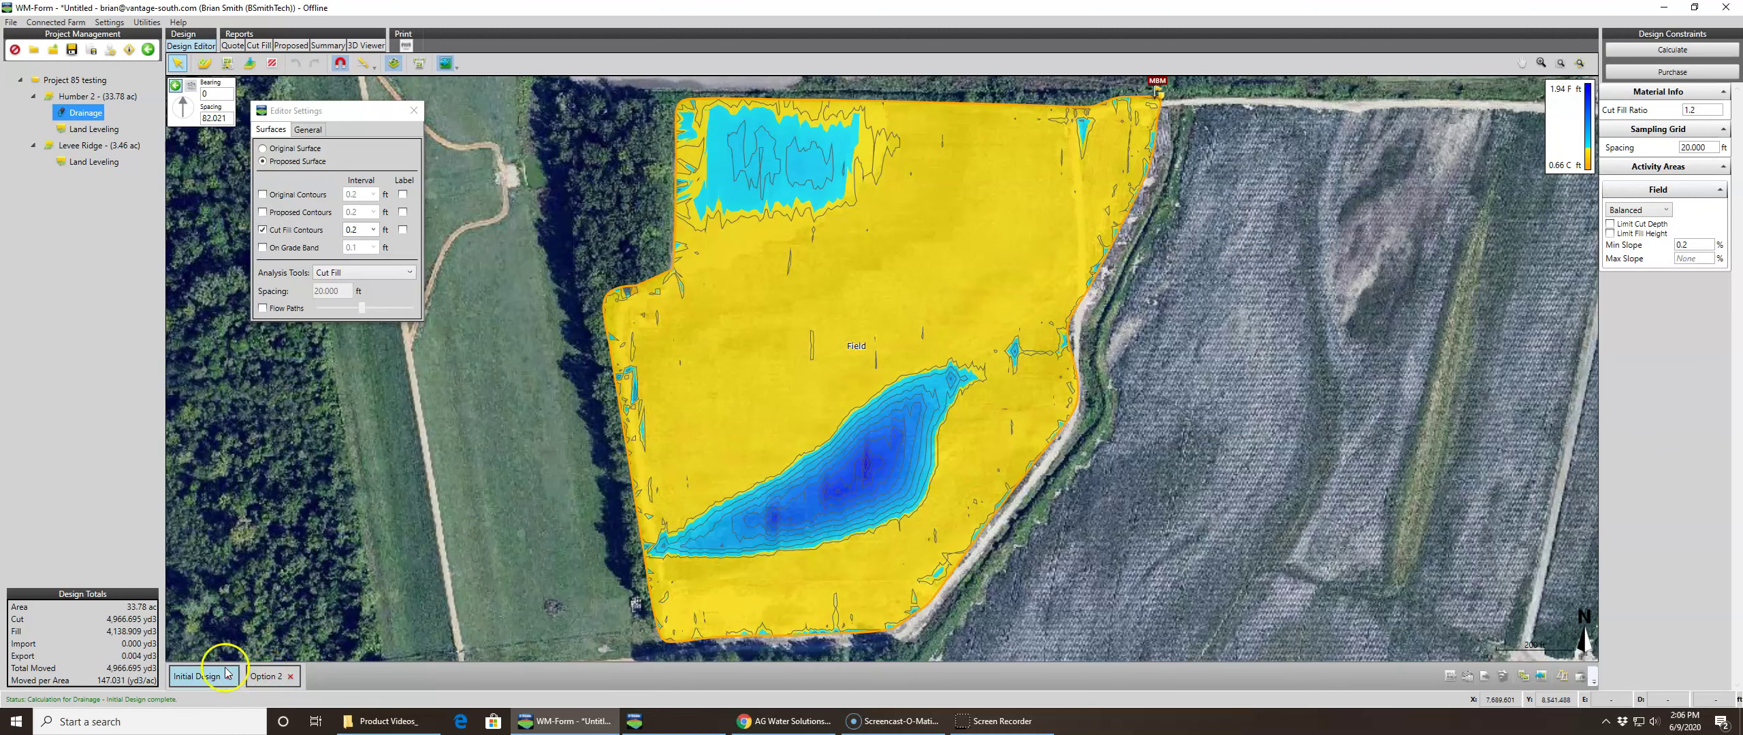
left_click(266, 677)
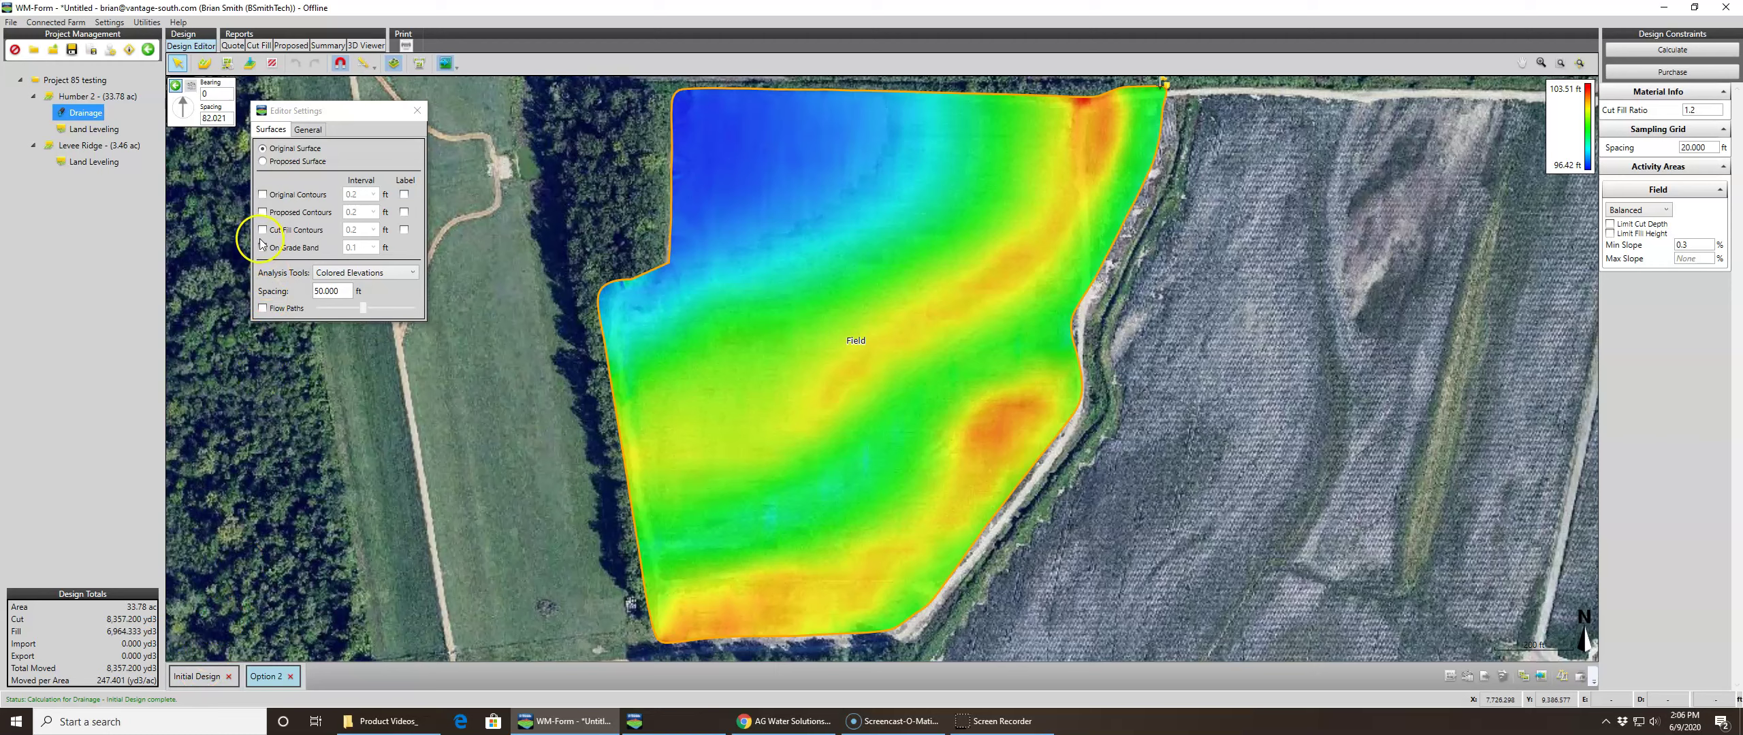
left_click(263, 212)
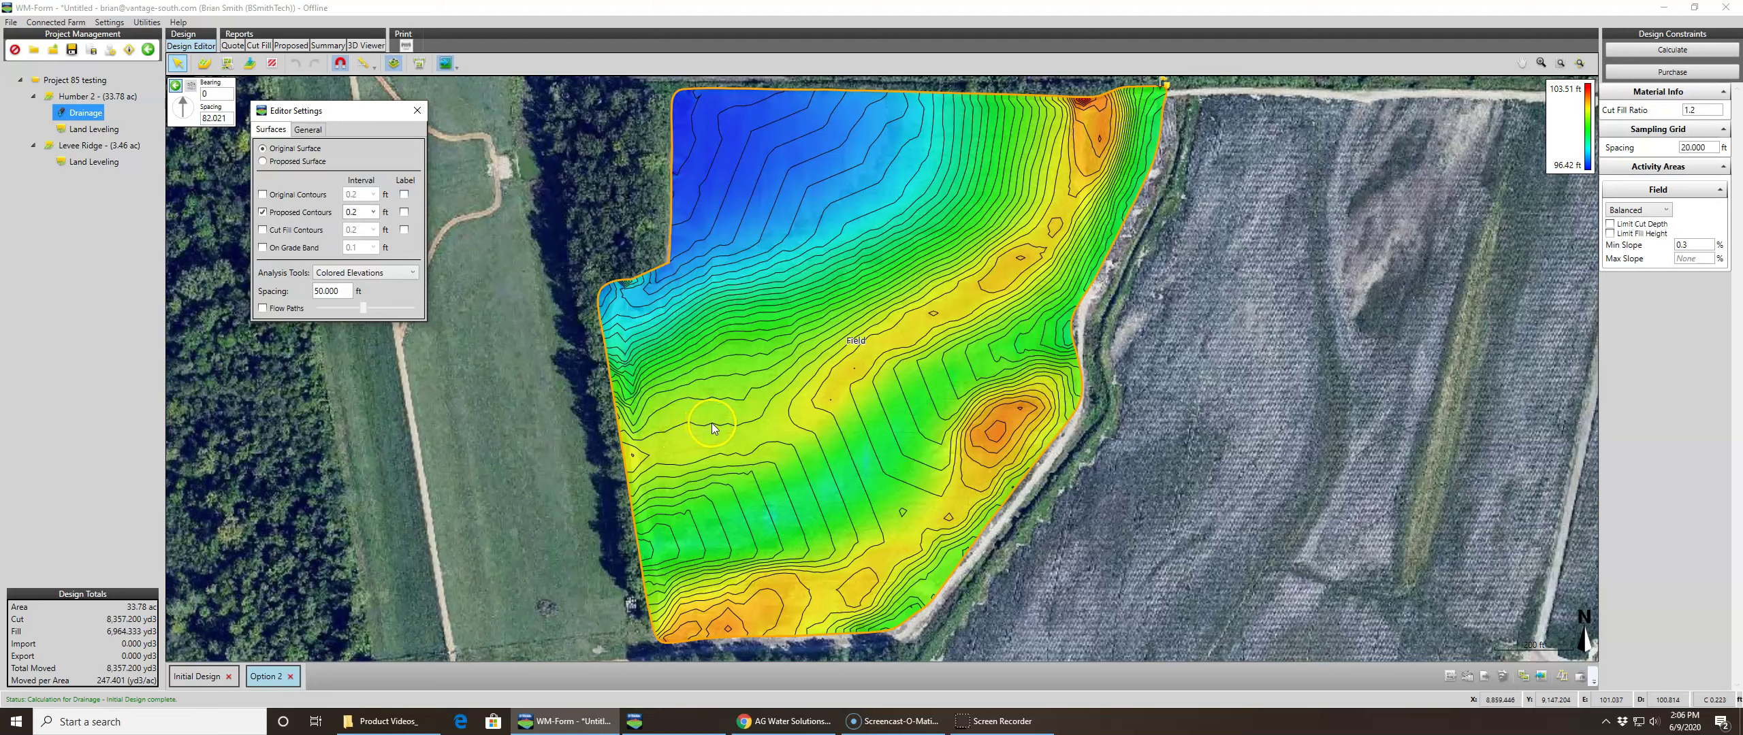
left_click(1665, 210)
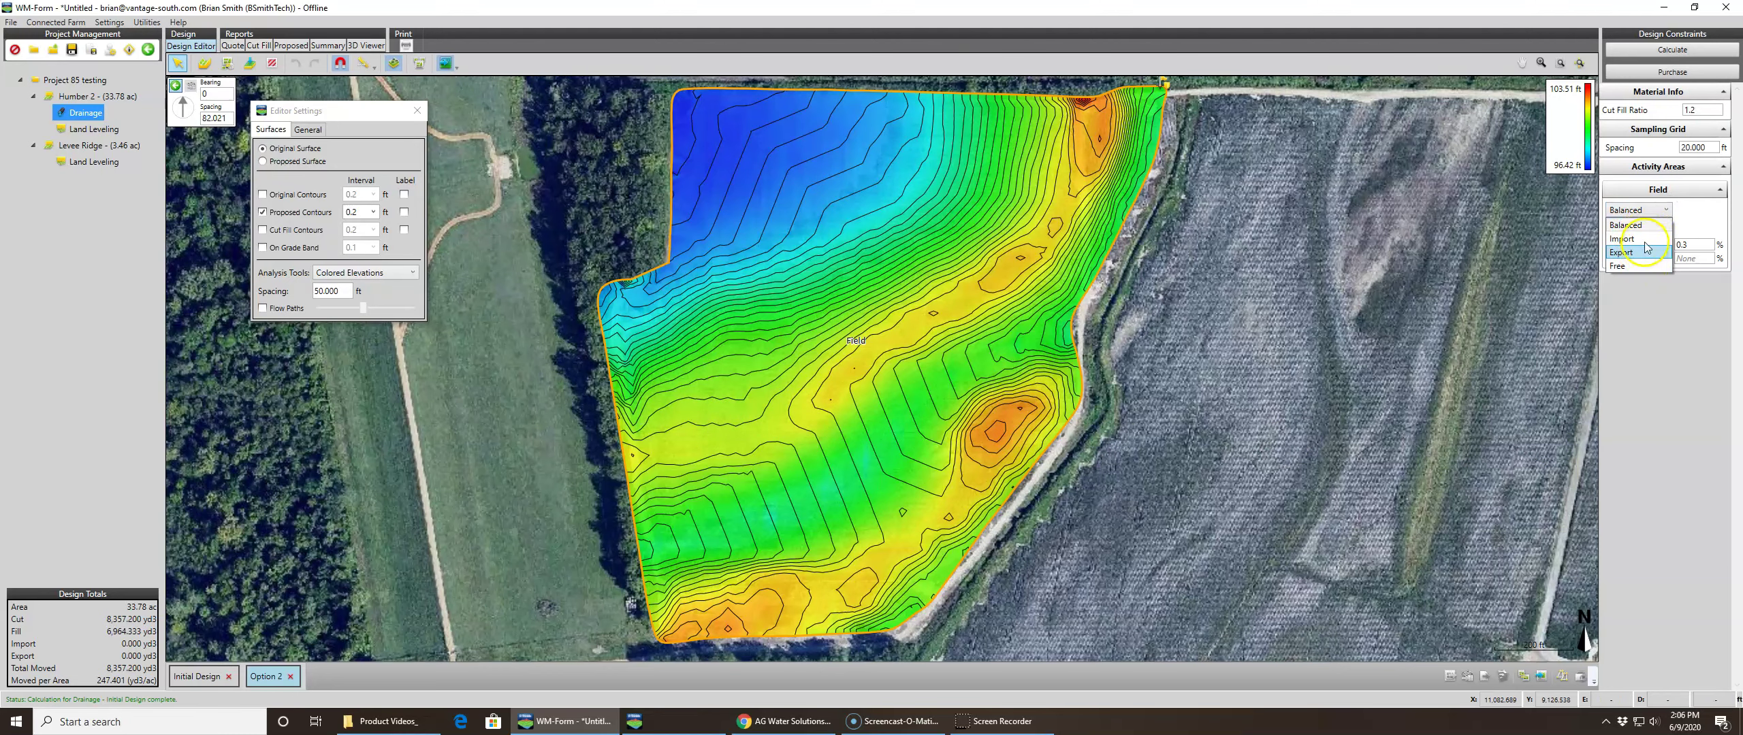
left_click(1649, 318)
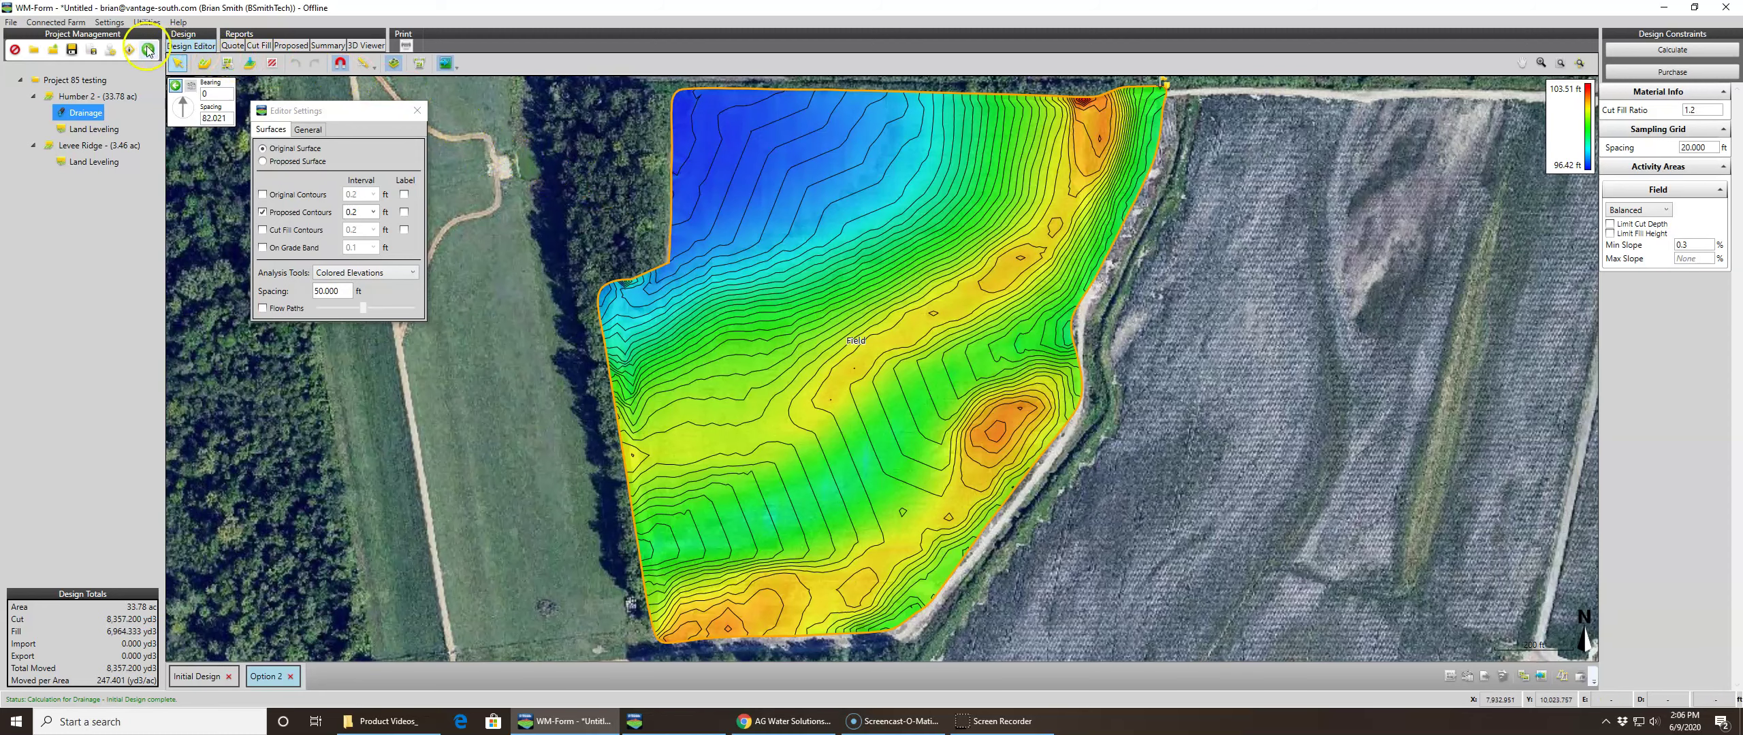
Save the workspace as Training.mph on the FMX (E:) drive and bring up File Explorer
left_click(72, 50)
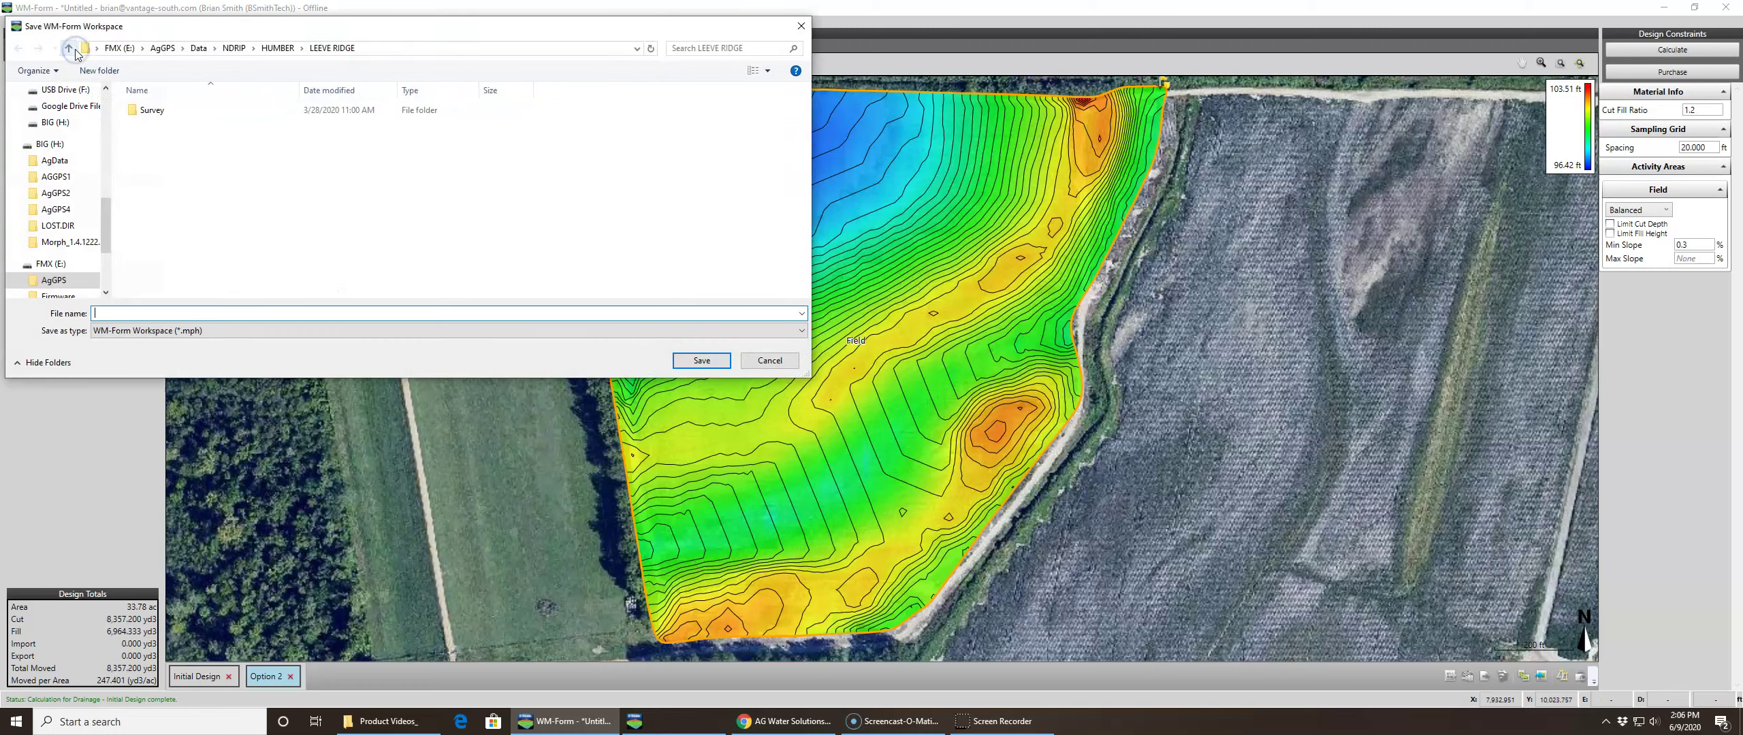
left_click(118, 47)
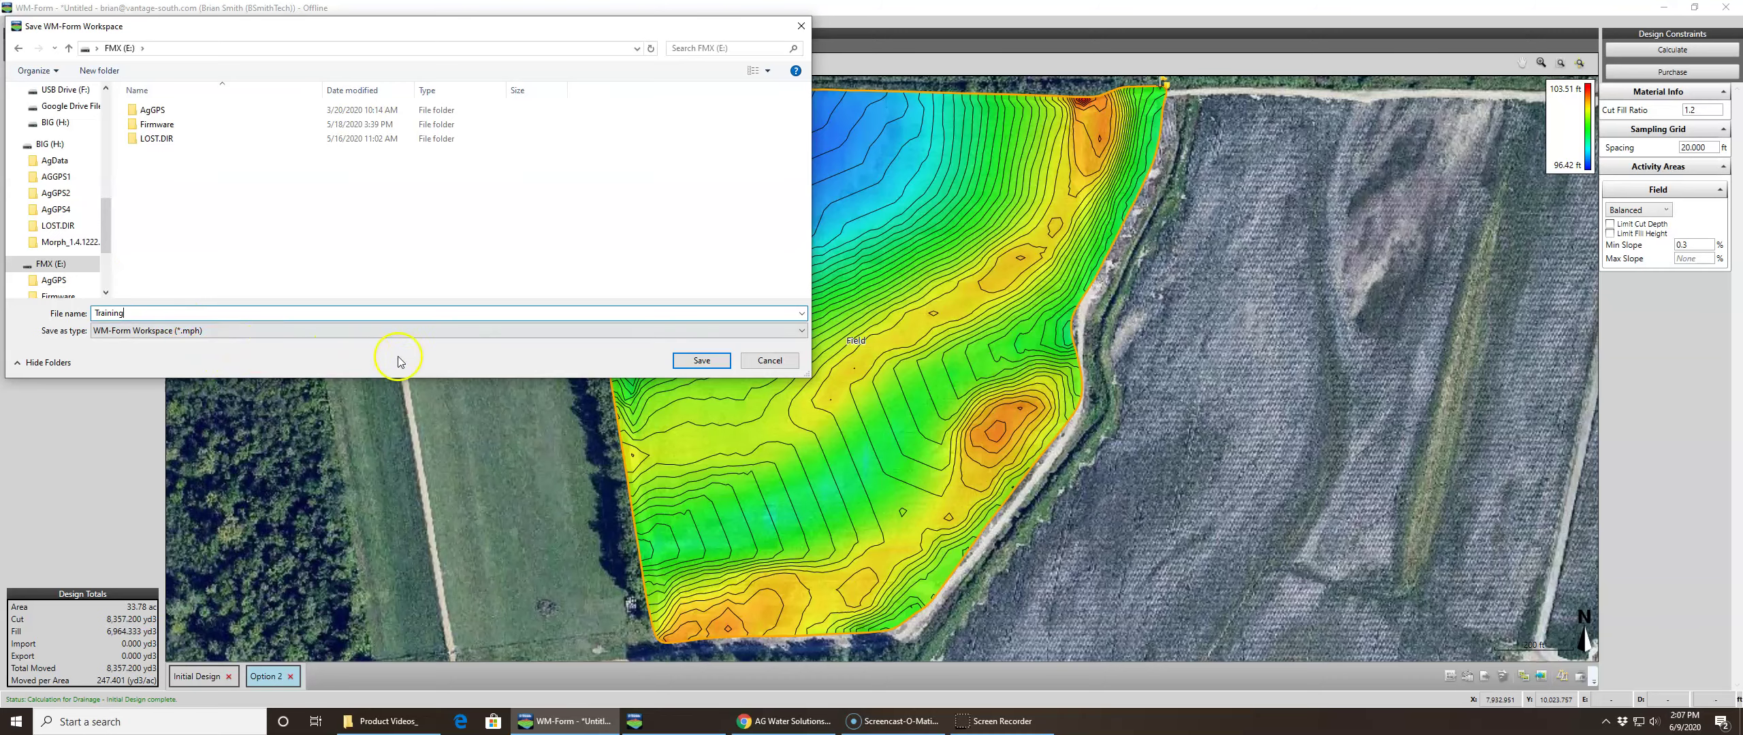
left_click(687, 360)
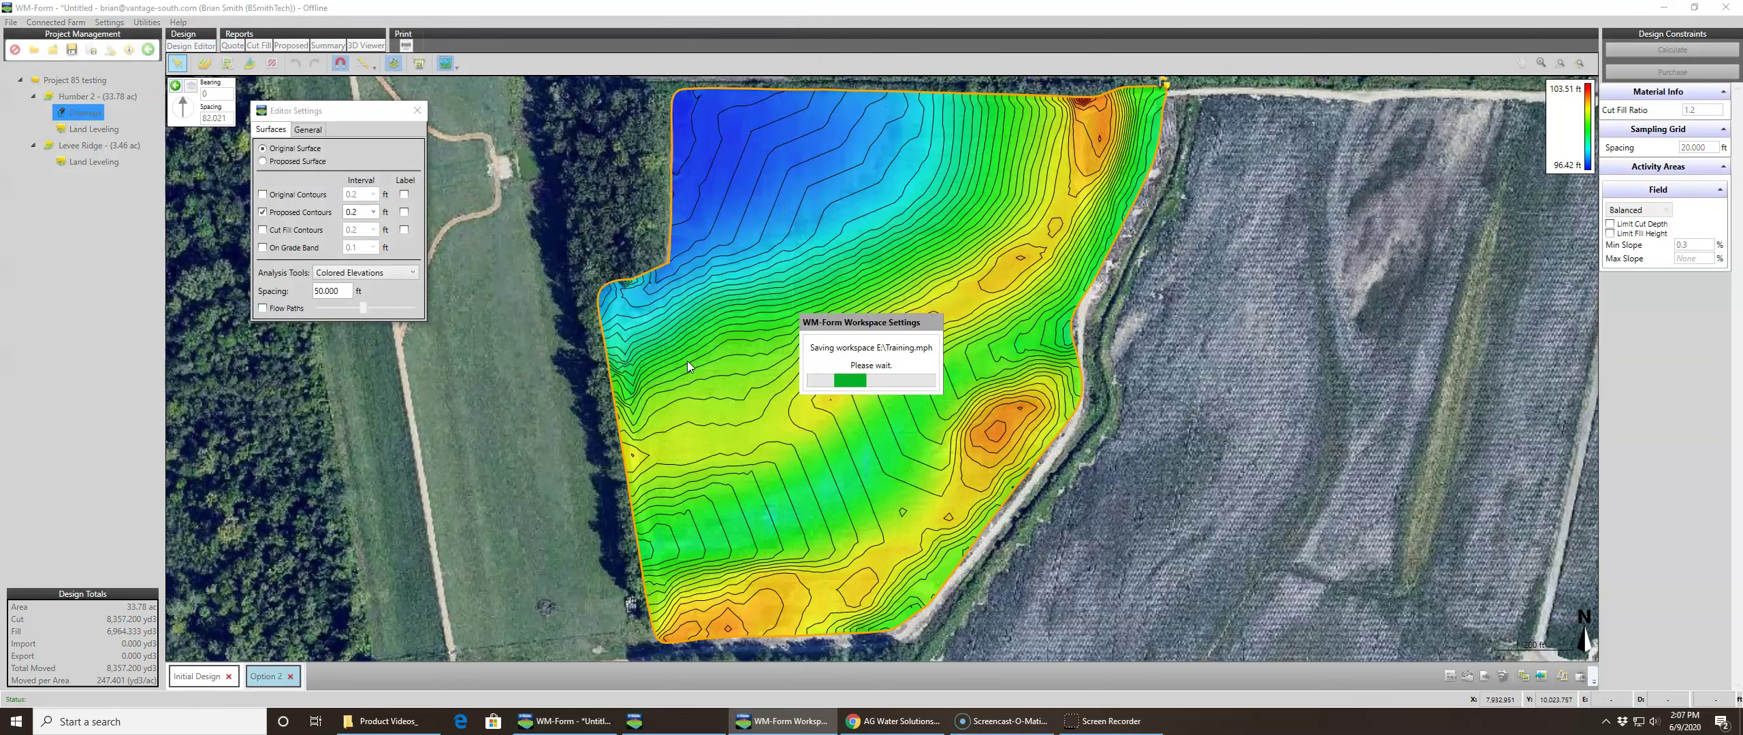
left_click(666, 512)
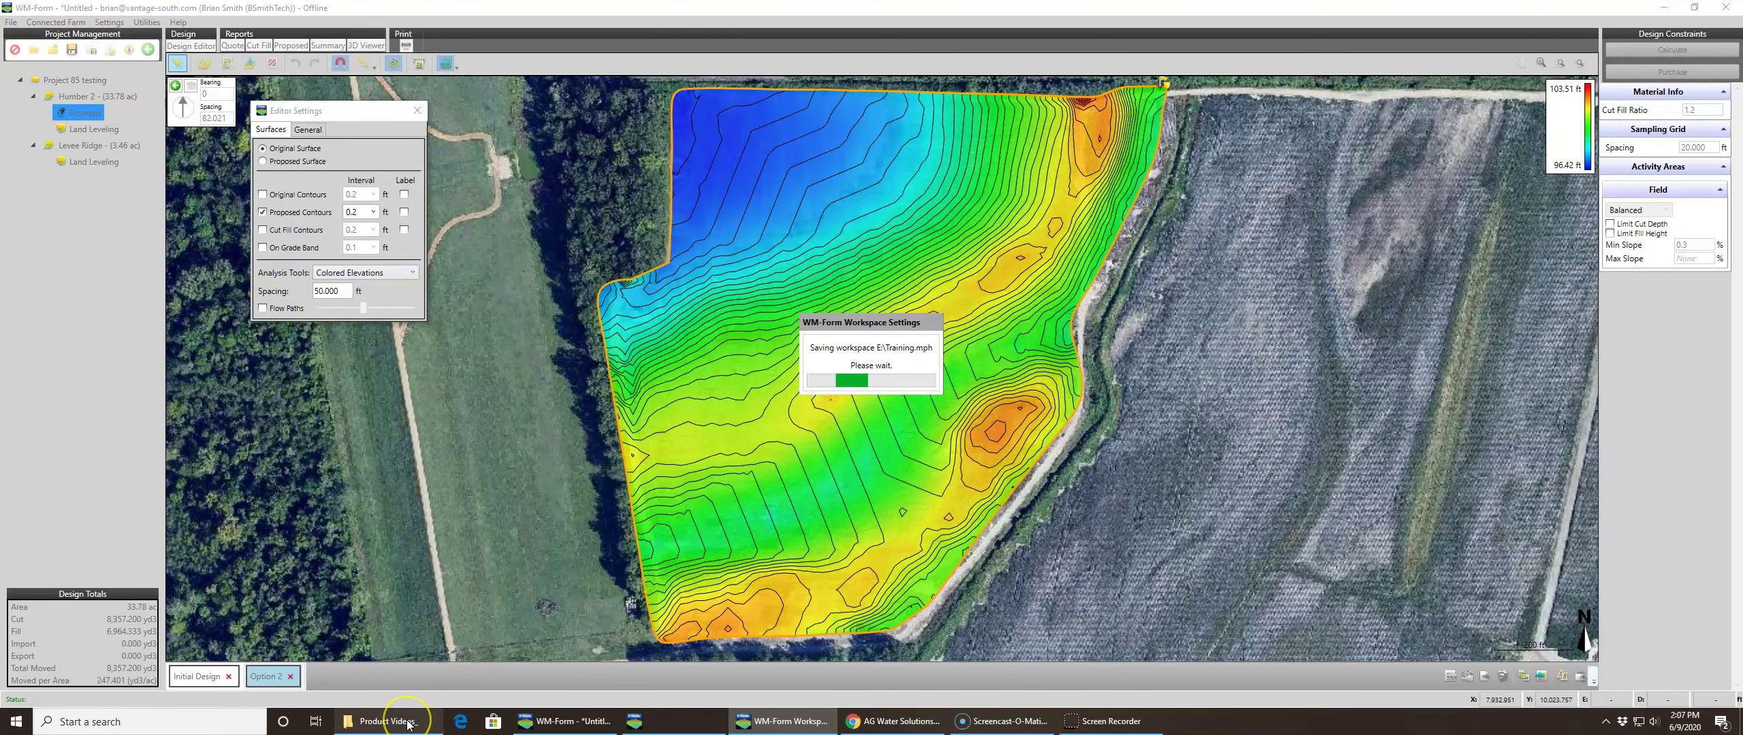
left_click(409, 724)
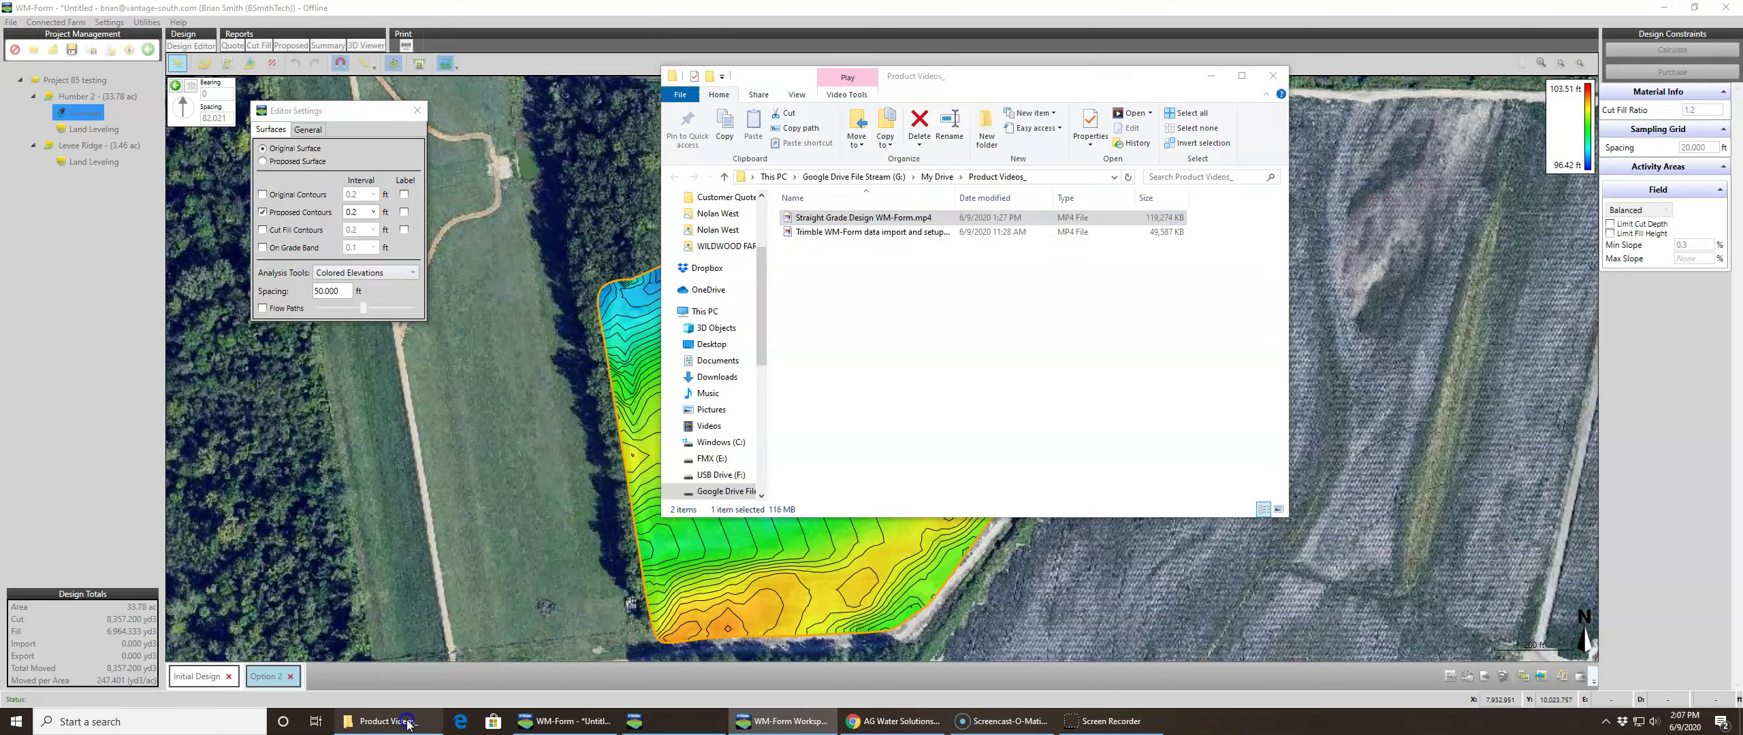
Confirm Training.mph is listed on FMX (E:), then close File Explorer
left_click(720, 459)
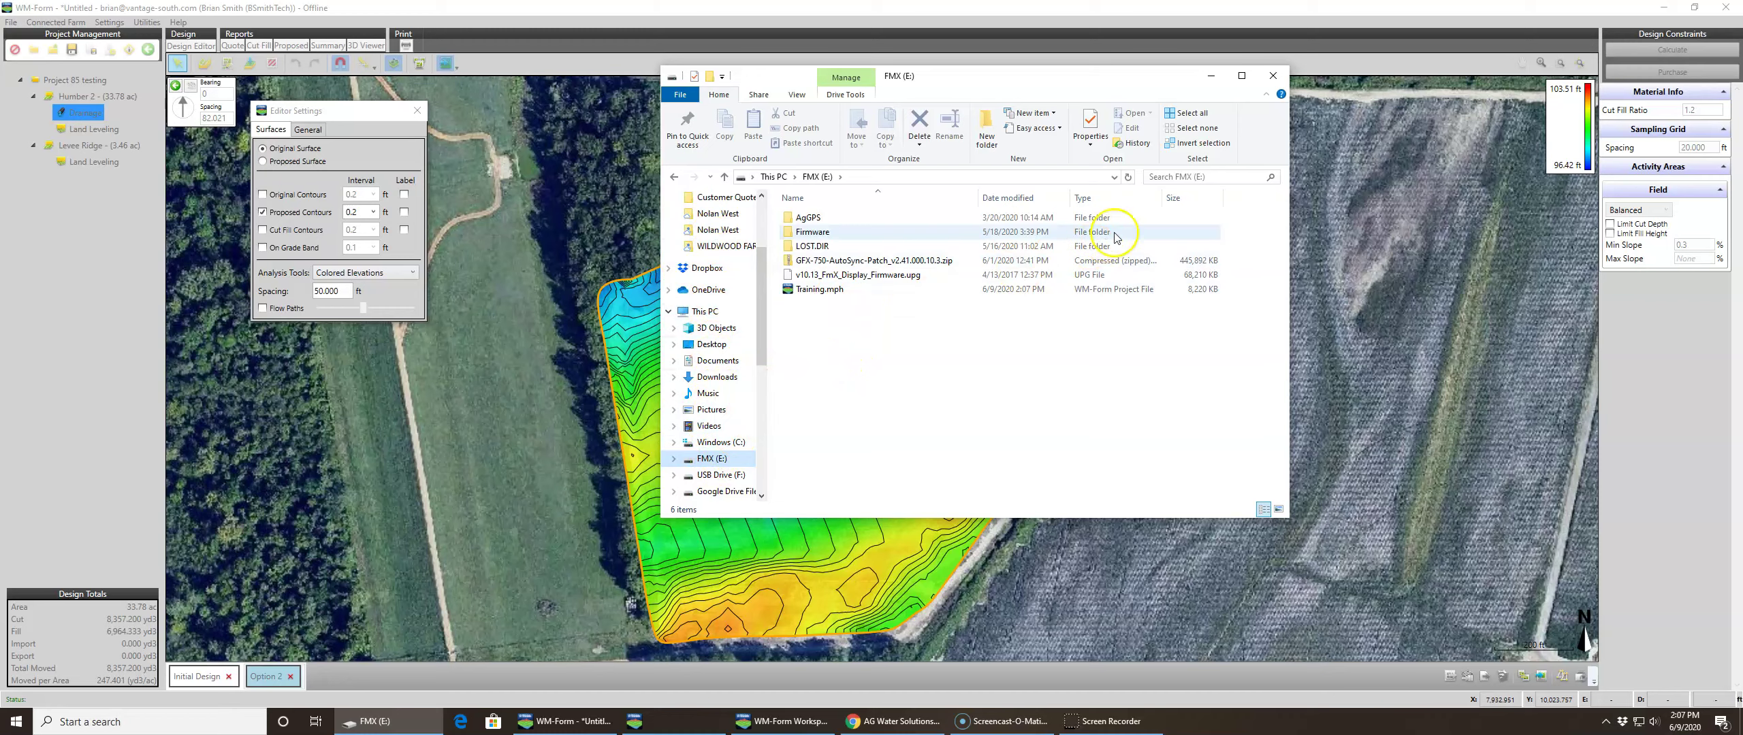
left_click(1270, 77)
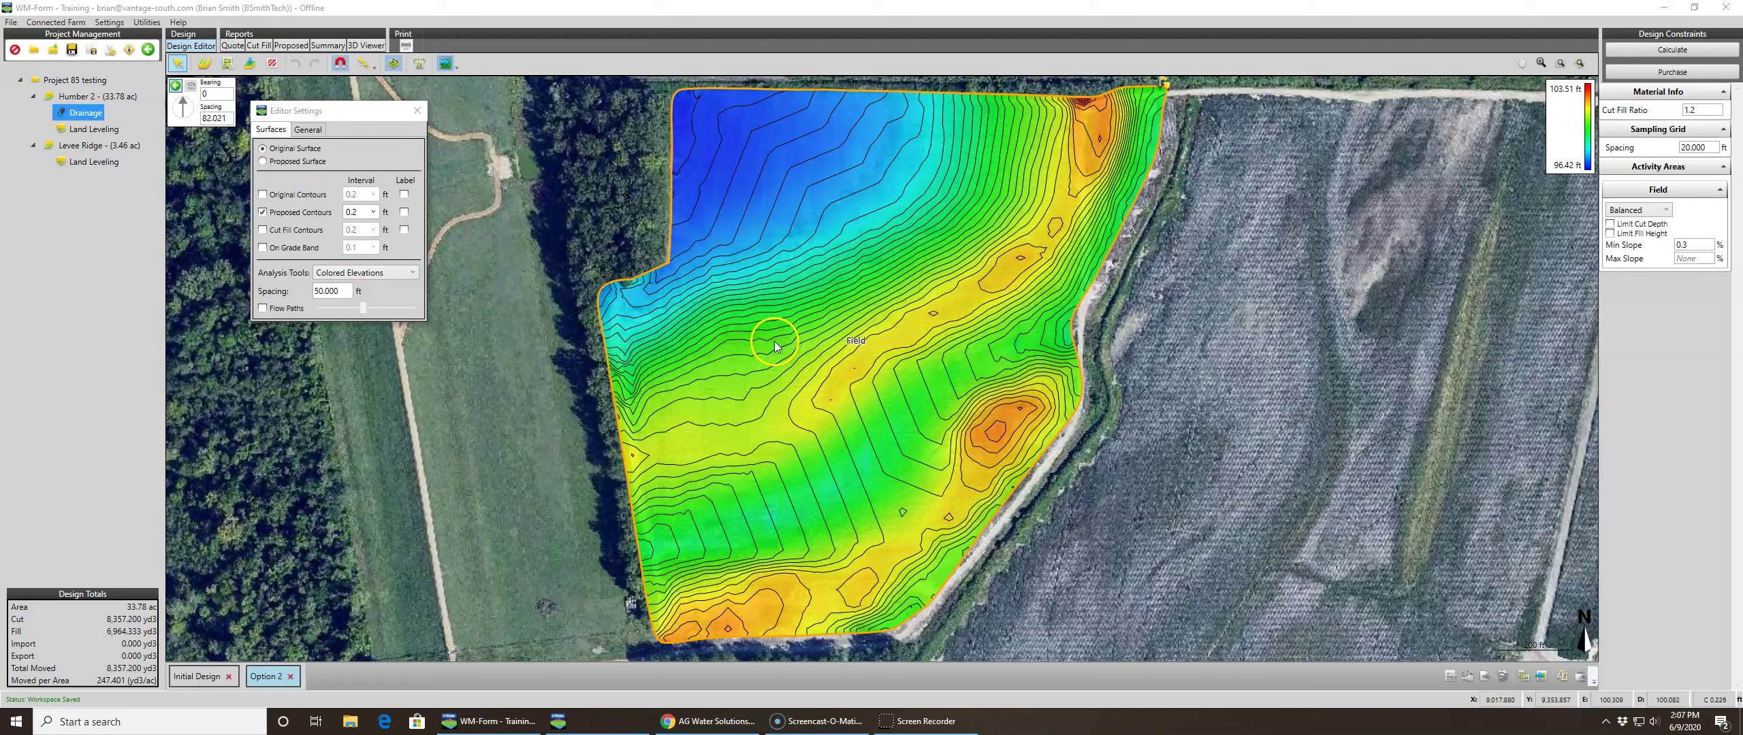